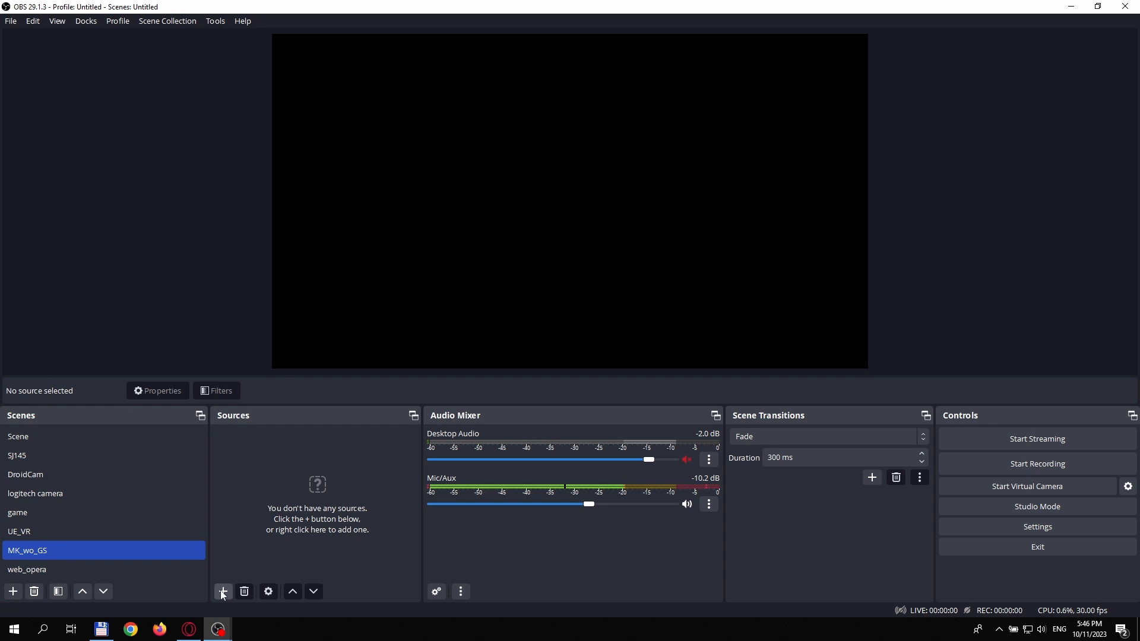
Step: Add a Video Capture Device source to the MK_wo_GS scene and fit it to the canvas height, centred with side margins of about 240 px
click(223, 591)
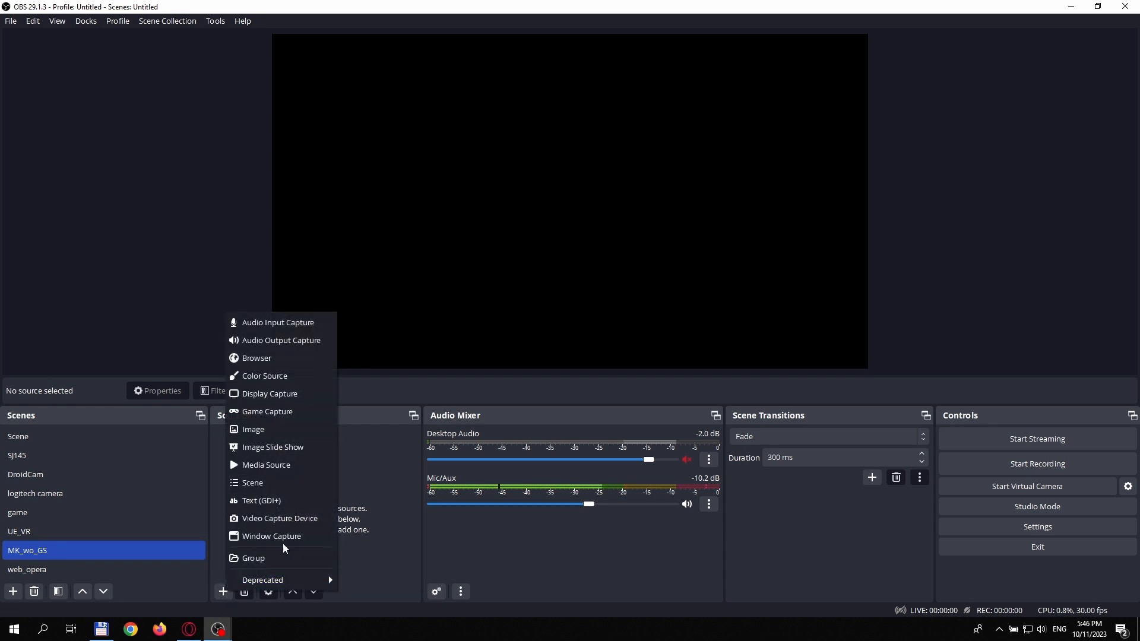
click(279, 518)
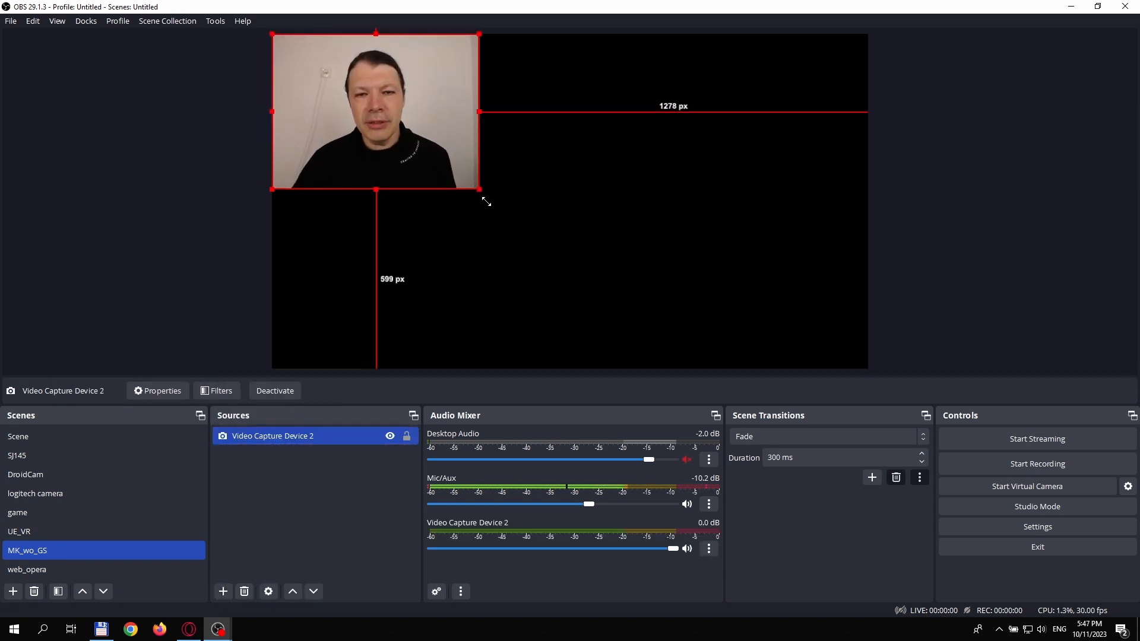
drag(479, 189, 720, 369)
drag(560, 188, 630, 197)
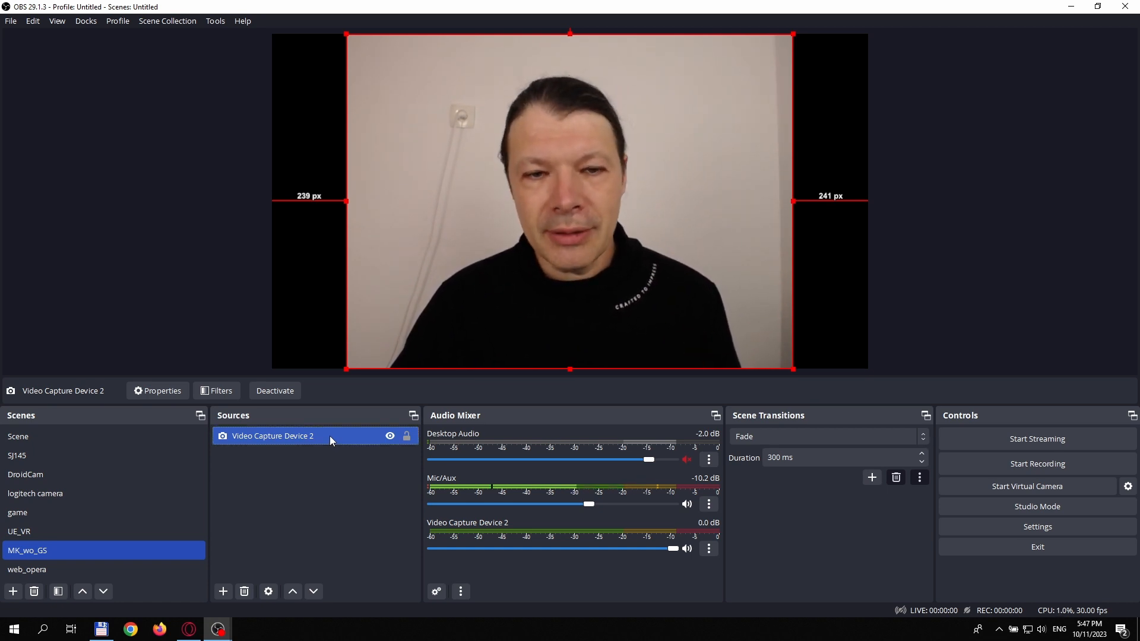
right_click(330, 435)
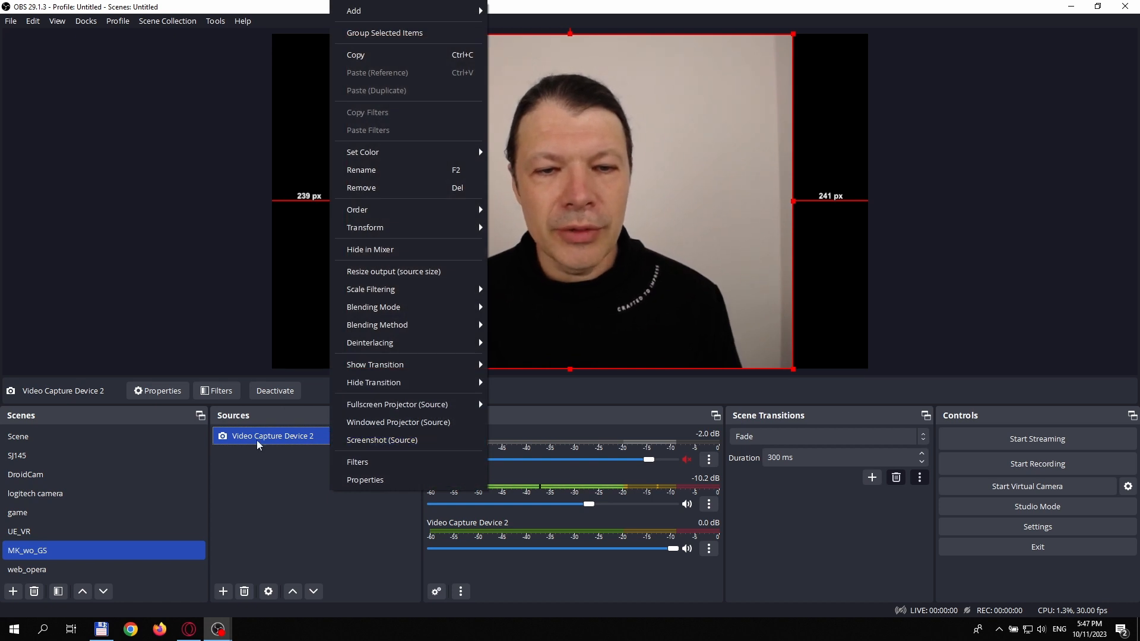
click(279, 487)
click(337, 440)
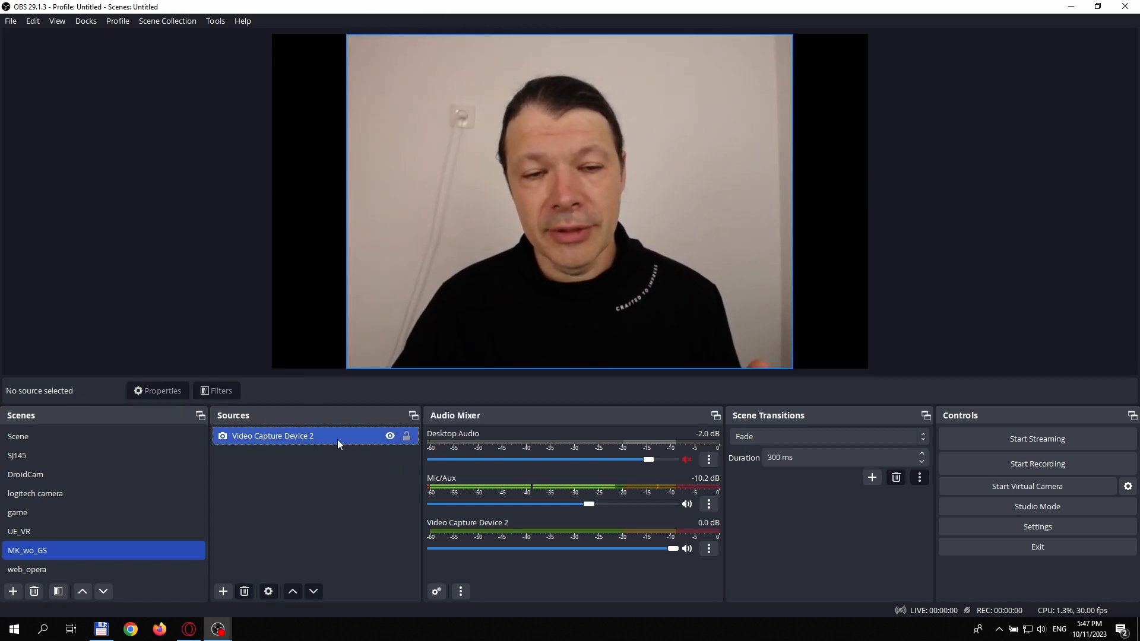
right_click(337, 438)
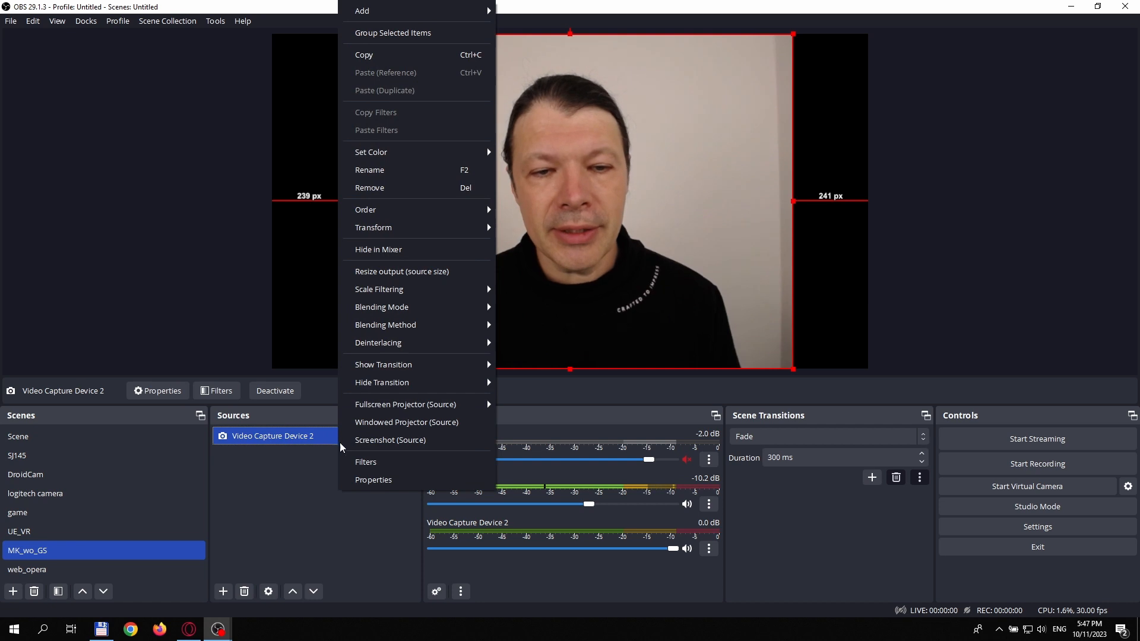
click(298, 478)
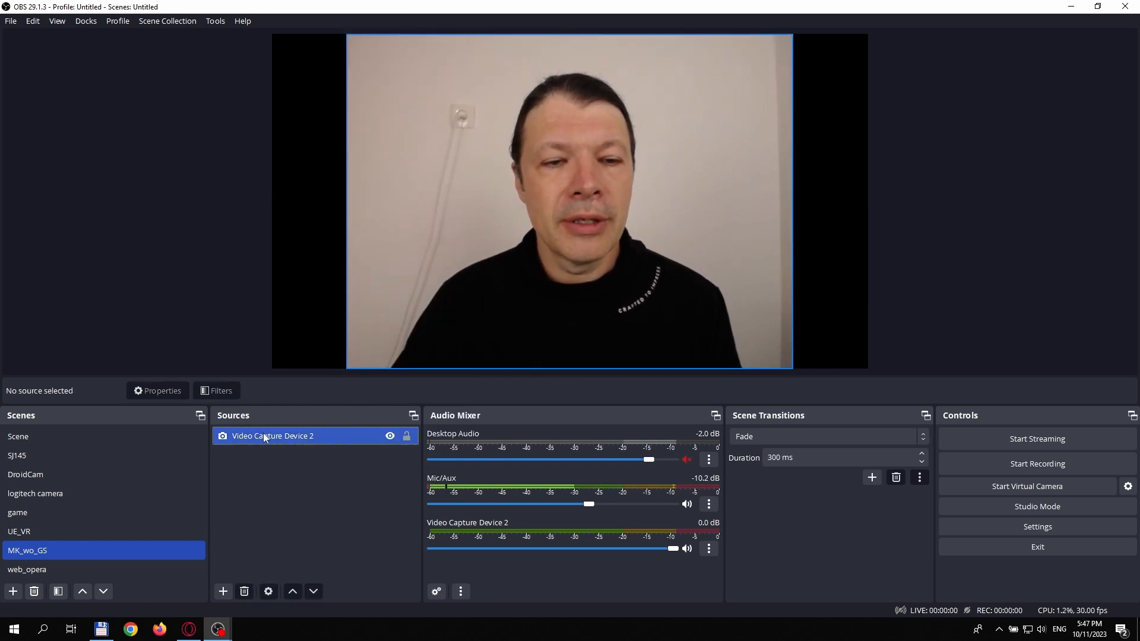
Step: Add a Background Removal effect filter with its default name to the webcam source
click(264, 434)
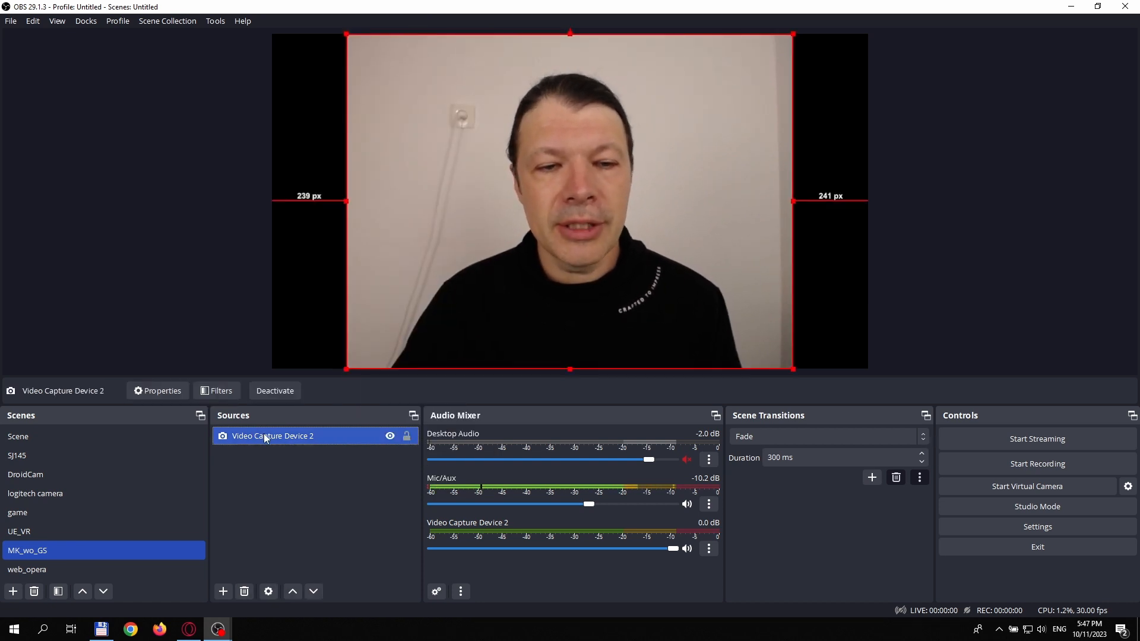
click(231, 396)
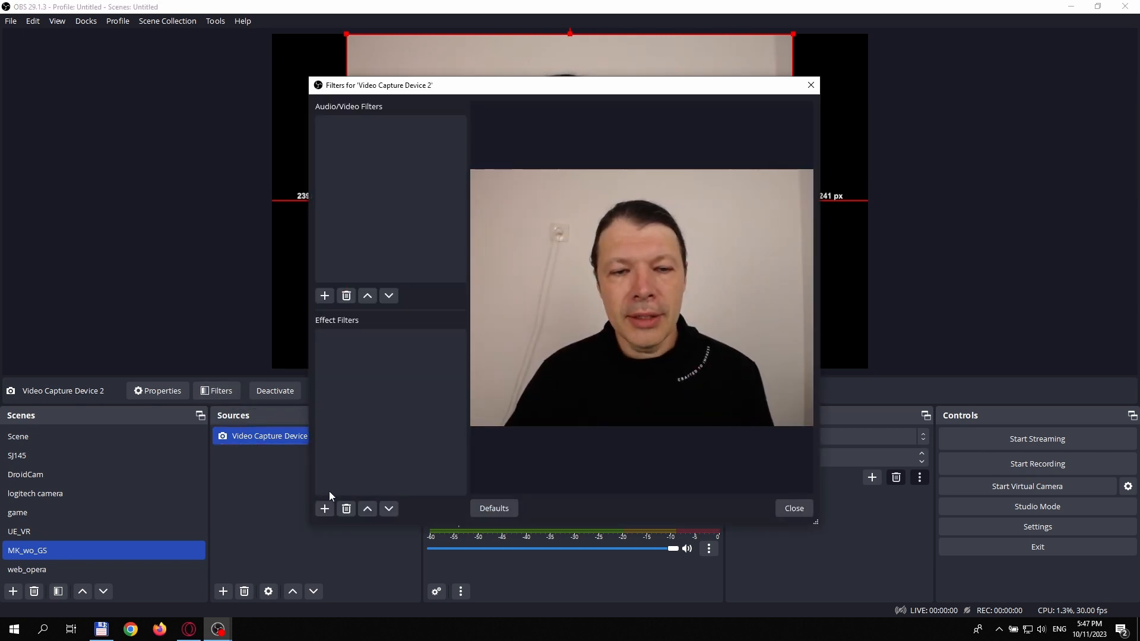
click(325, 509)
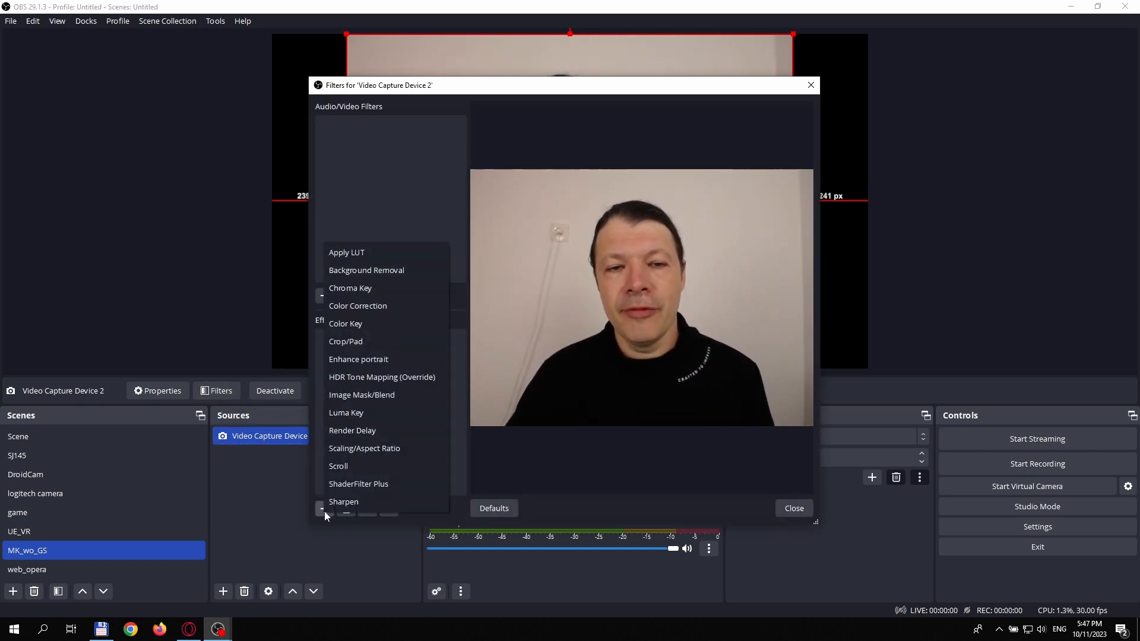
click(401, 272)
click(541, 322)
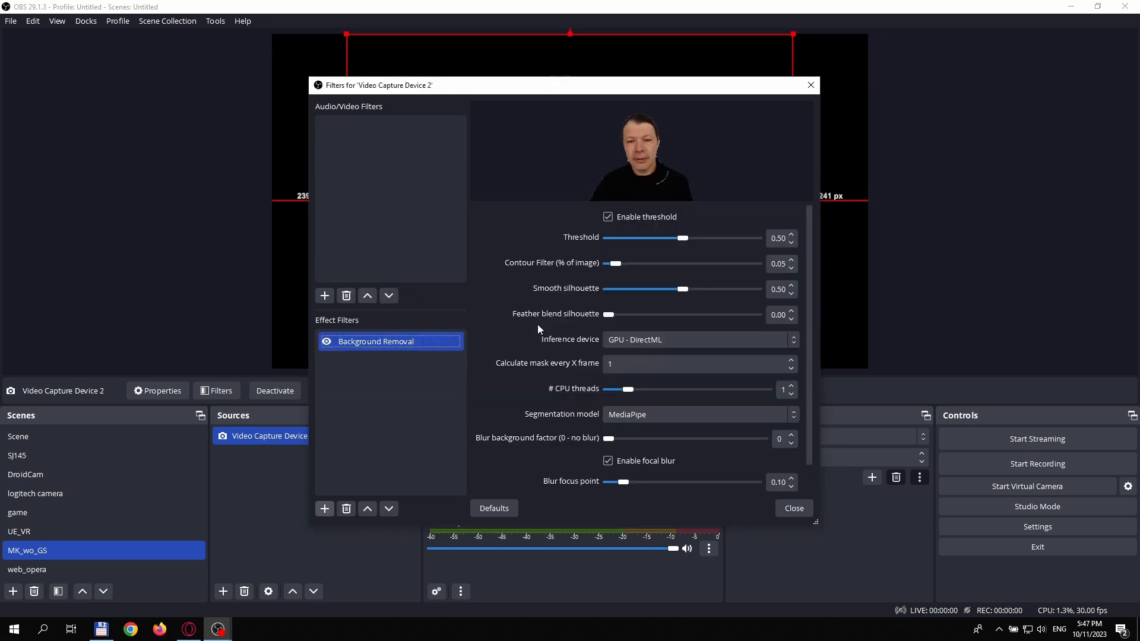
Step: Set the Background Removal filter's number of CPU threads to 2 and close the filter settings
drag(644, 89, 889, 130)
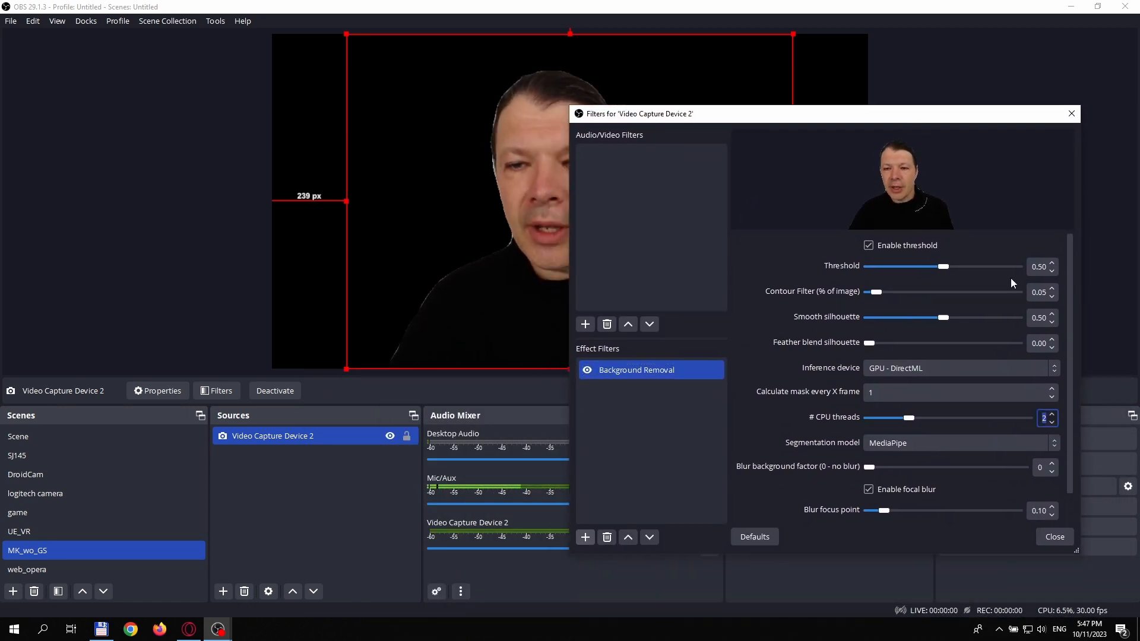
mouse_move(798, 119)
mouse_down()
mouse_move(883, 130)
mouse_move(820, 119)
mouse_up()
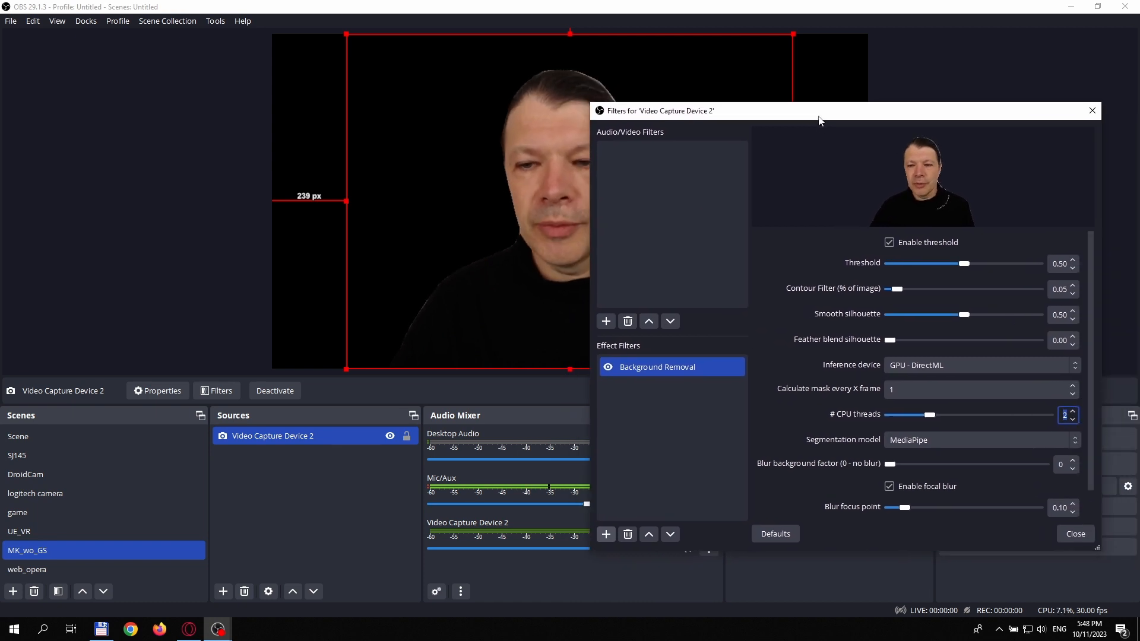
click(1070, 535)
Step: Add a Color Correction effect filter to the webcam source, set its gamma to 0.15 and close the filter settings
right_click(341, 439)
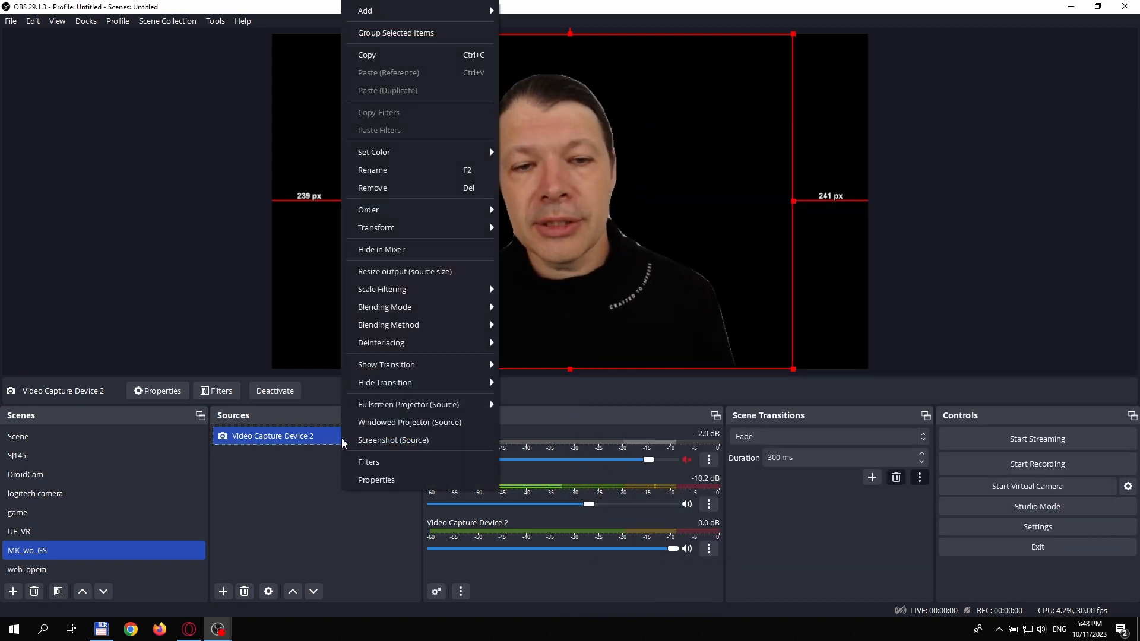
click(364, 461)
drag(596, 86, 778, 80)
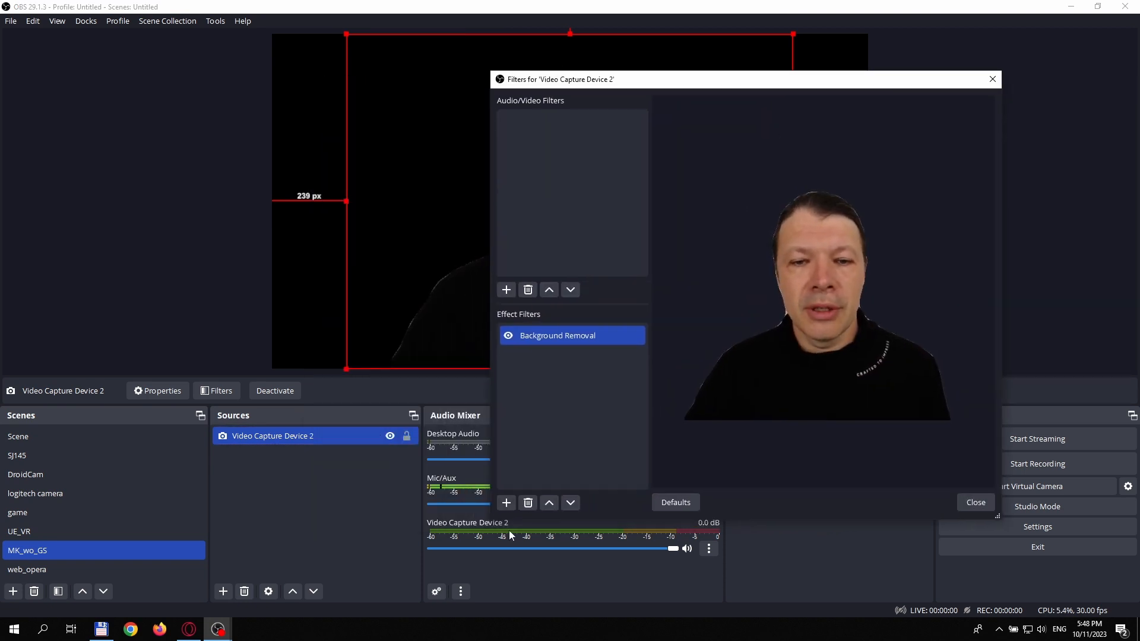
click(508, 503)
click(578, 304)
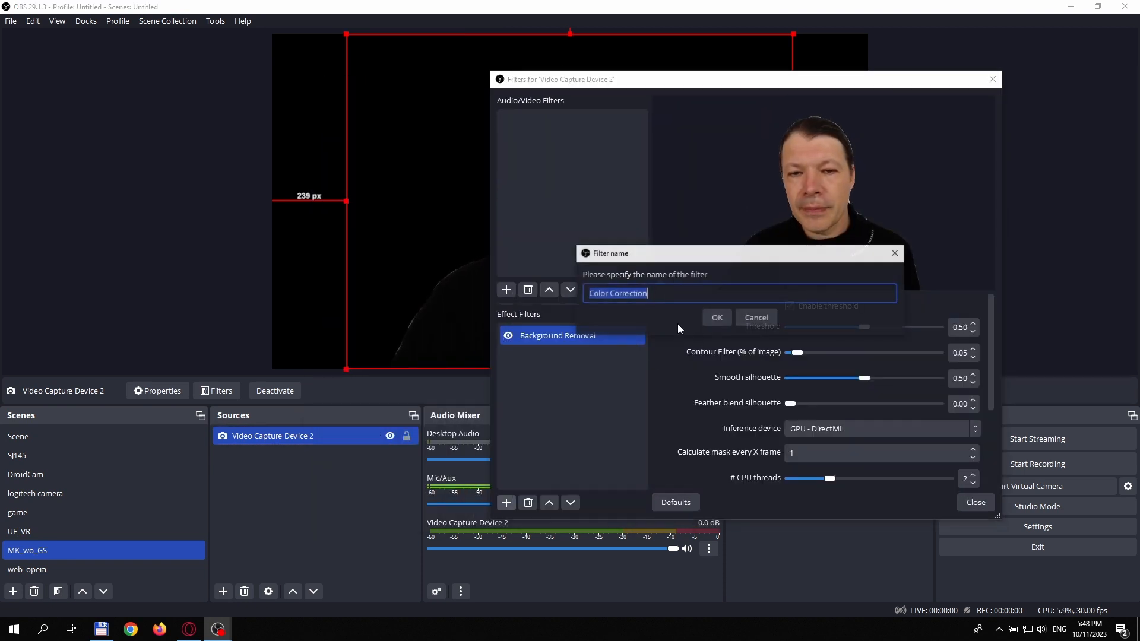
click(713, 322)
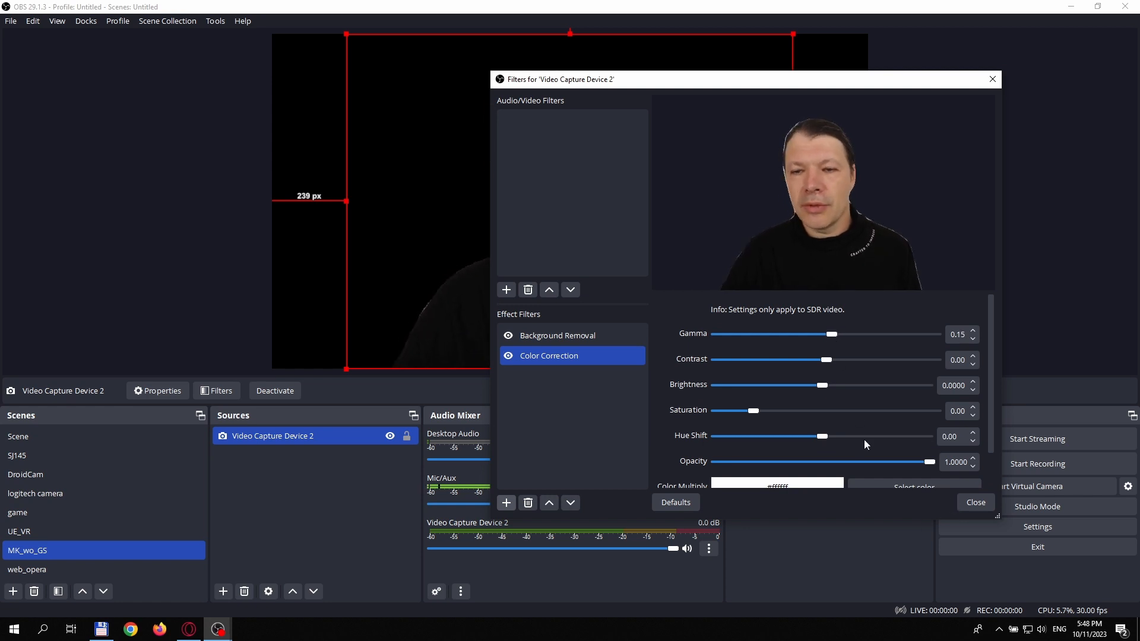
click(958, 505)
Step: Launch Magic Kaleidoscope and accept its epilepsy disclaimer
key(super)
text(magi)
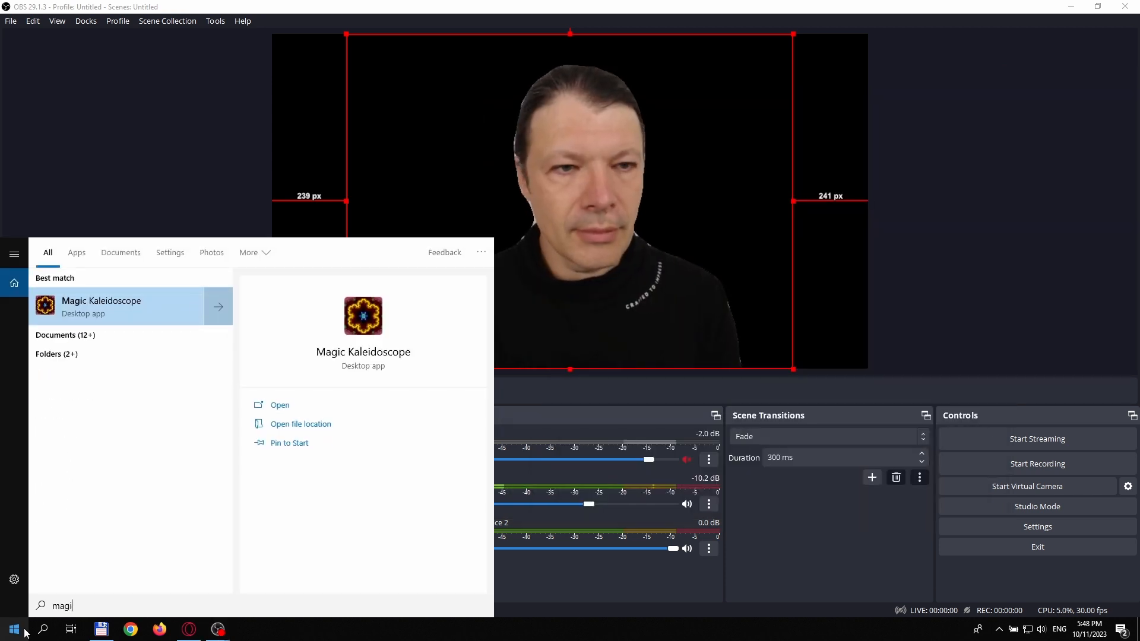
click(172, 315)
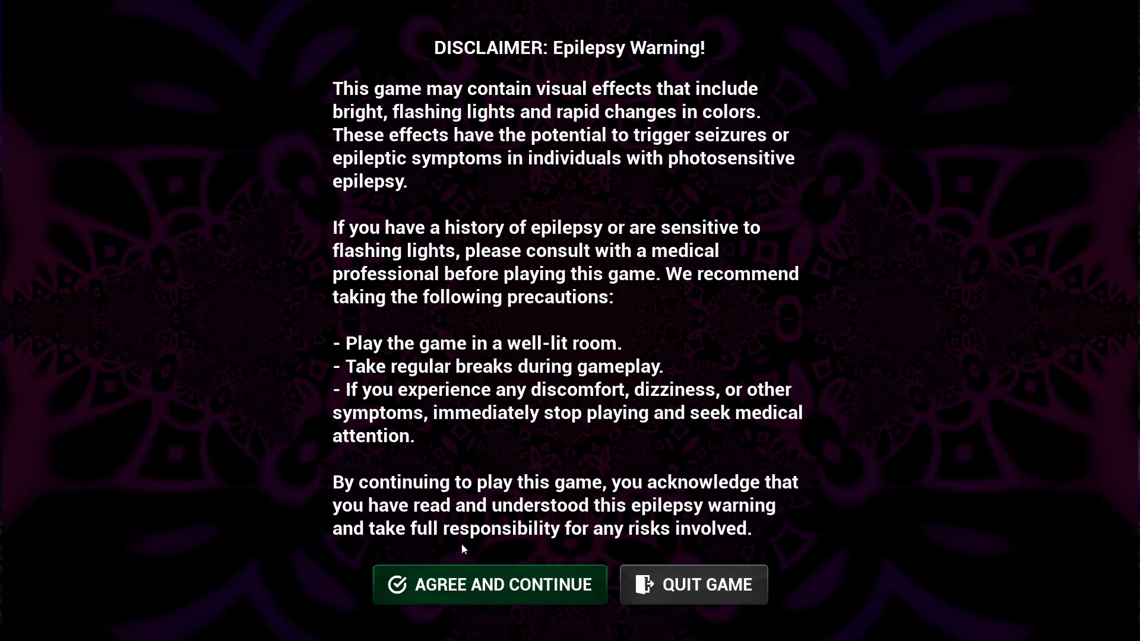
click(503, 587)
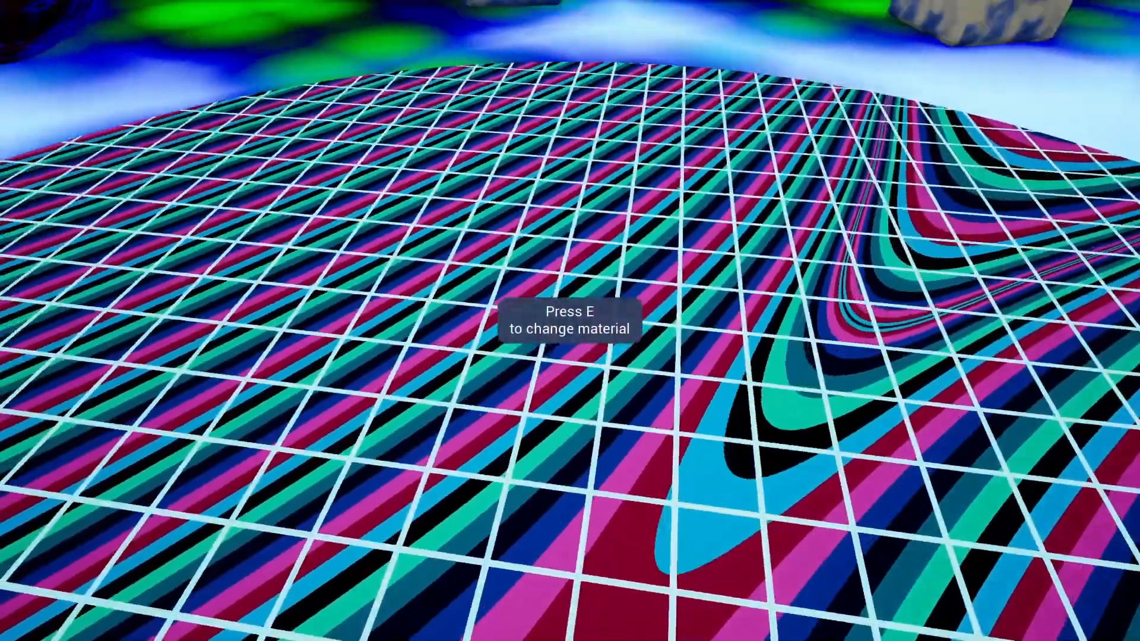
Step: Change the gridded floor's material to the saved Funky Stripes preset with blue and purple rings on black
key(e)
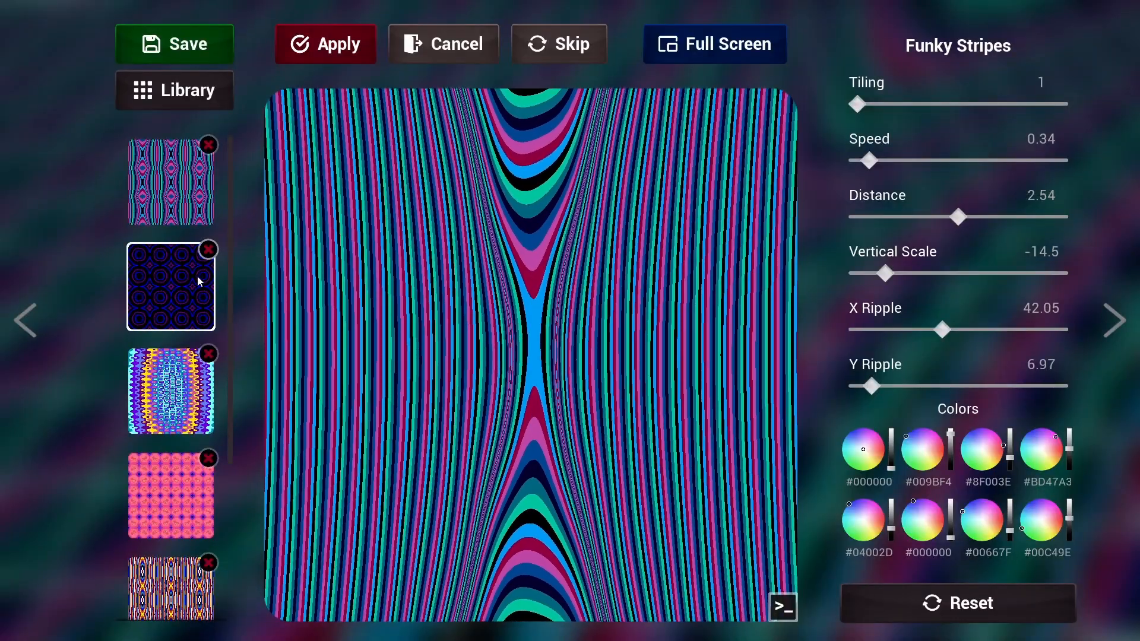
click(196, 285)
click(350, 52)
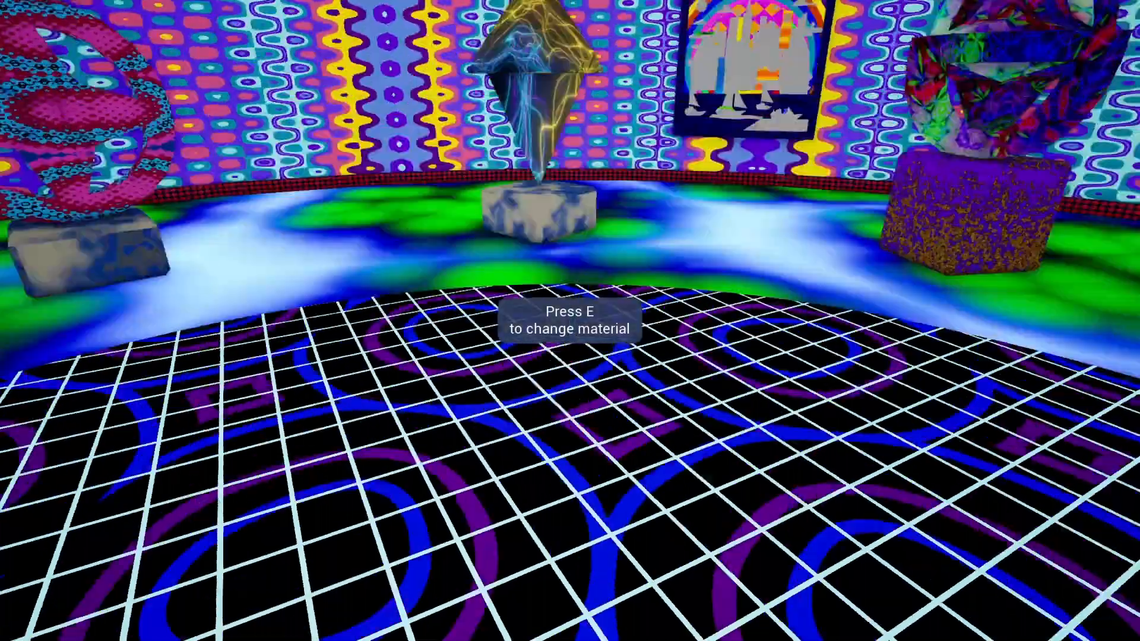
Step: Apply the saved blue and pink Dancing Electricity preset to the crystal on the central pedestal
key(e)
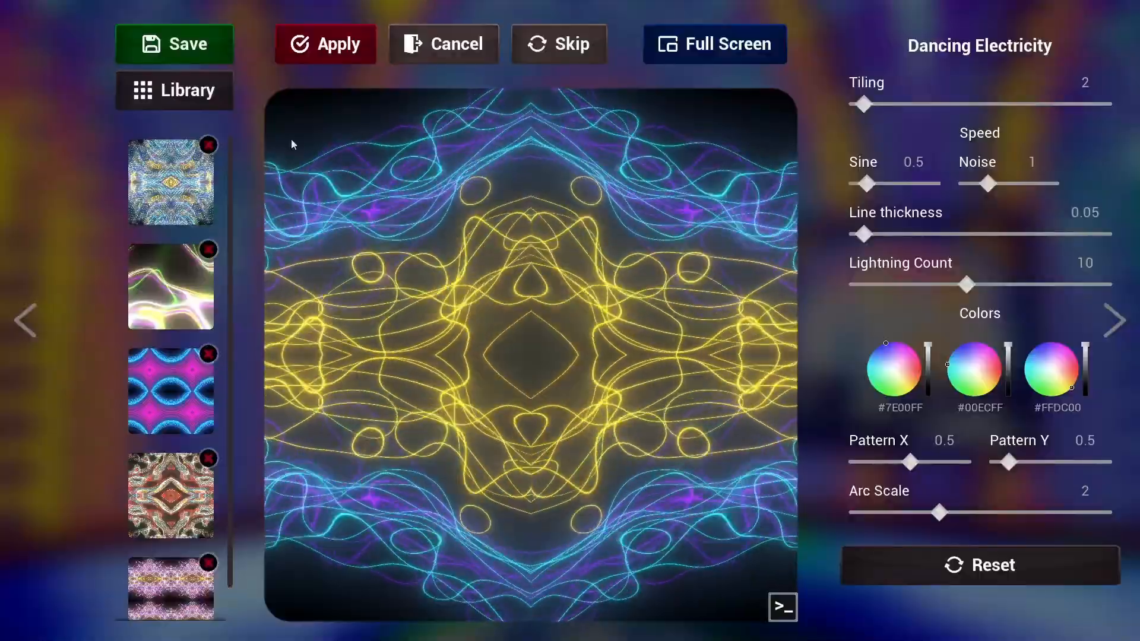
click(171, 392)
click(350, 53)
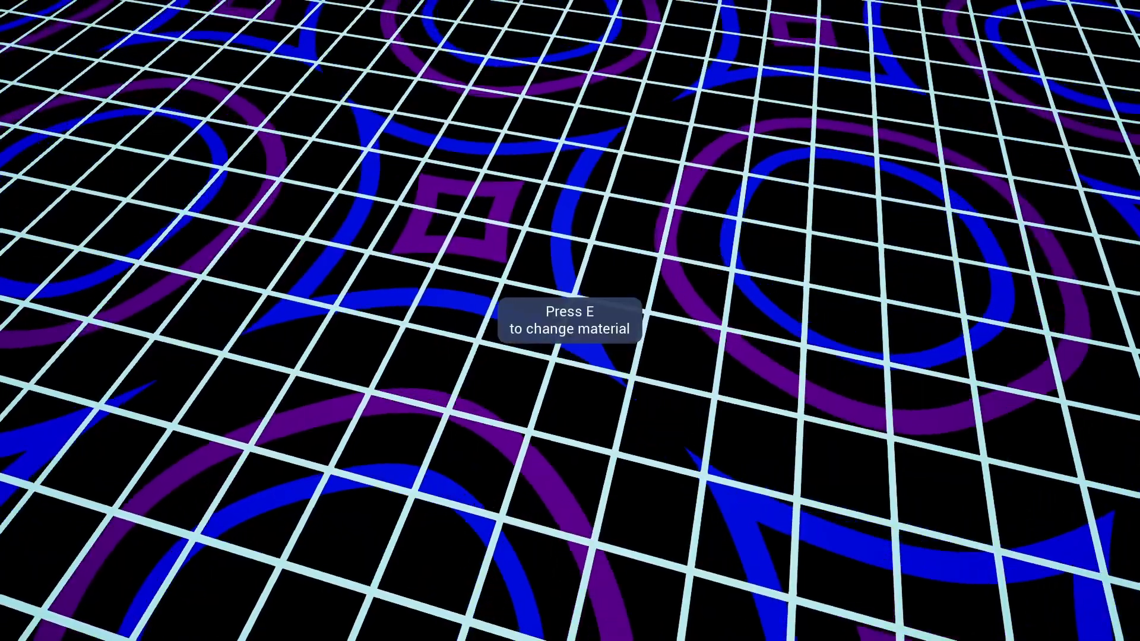
Step: Reopen the gridded floor's material and pick the red and black cell pattern from the material library
key(e)
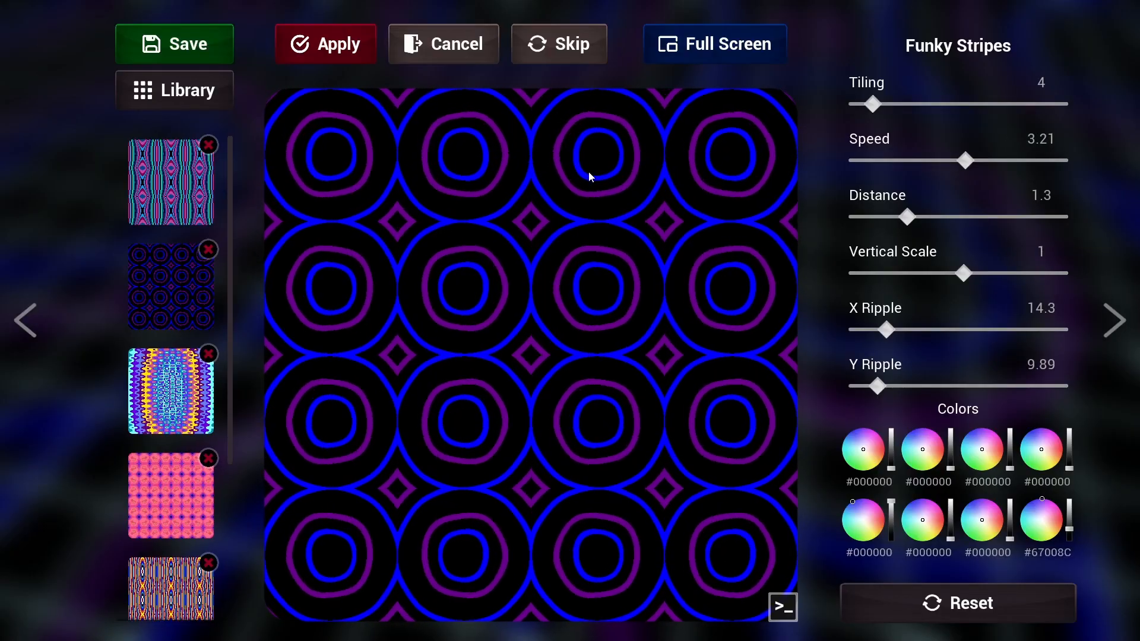
click(148, 359)
click(176, 311)
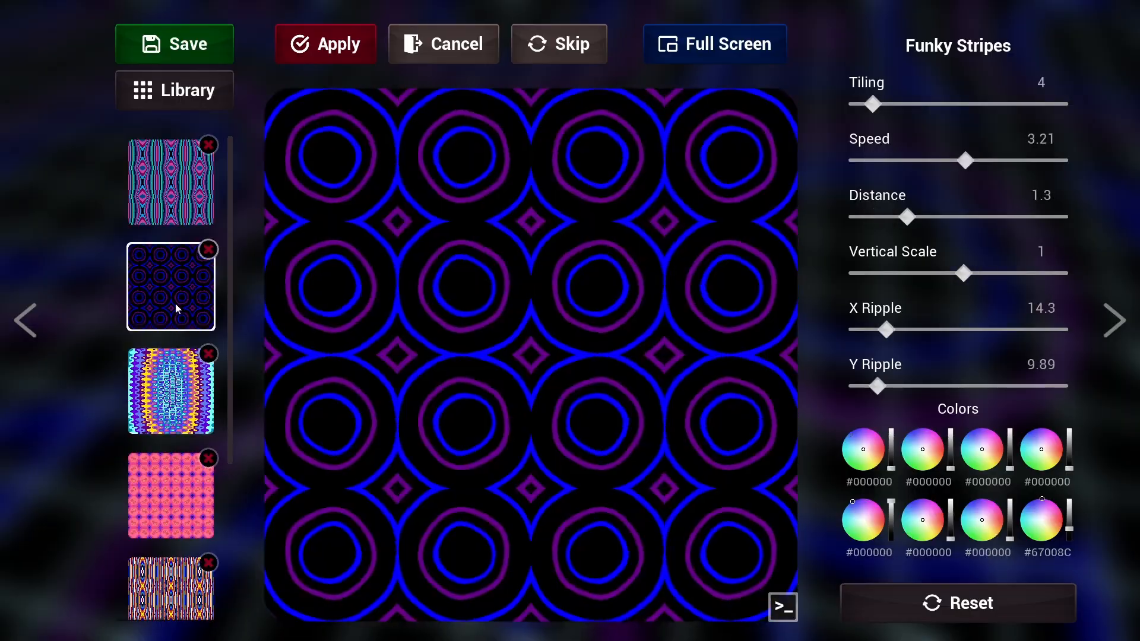
click(174, 90)
click(758, 354)
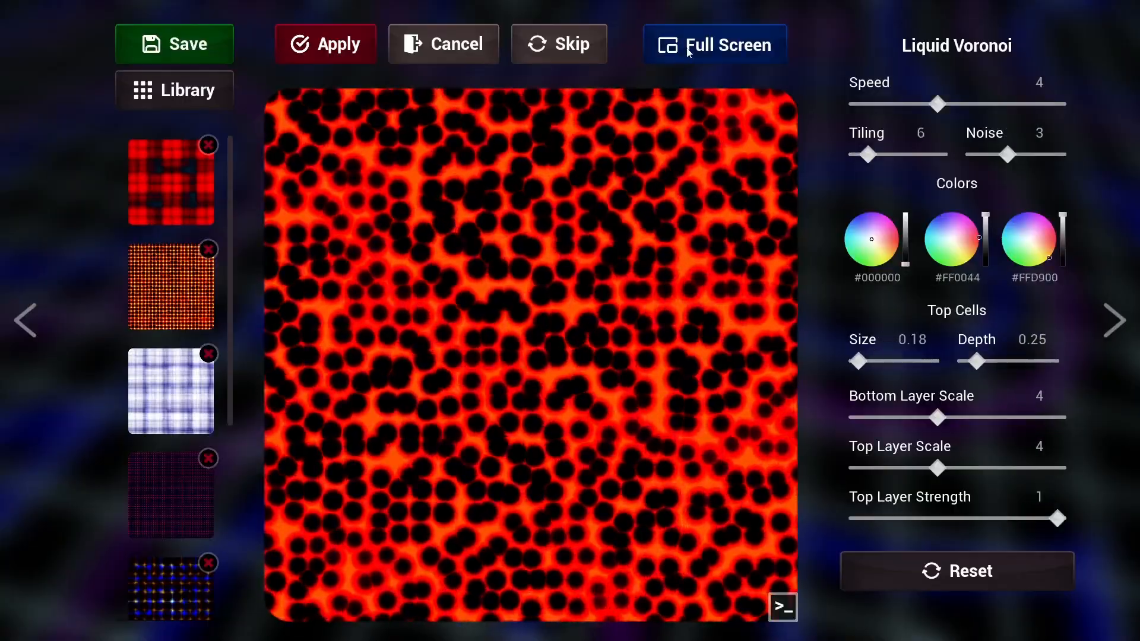
Step: Show the red cell pattern in full screen and adjust its Noise and Tiling in the editing controls
click(701, 47)
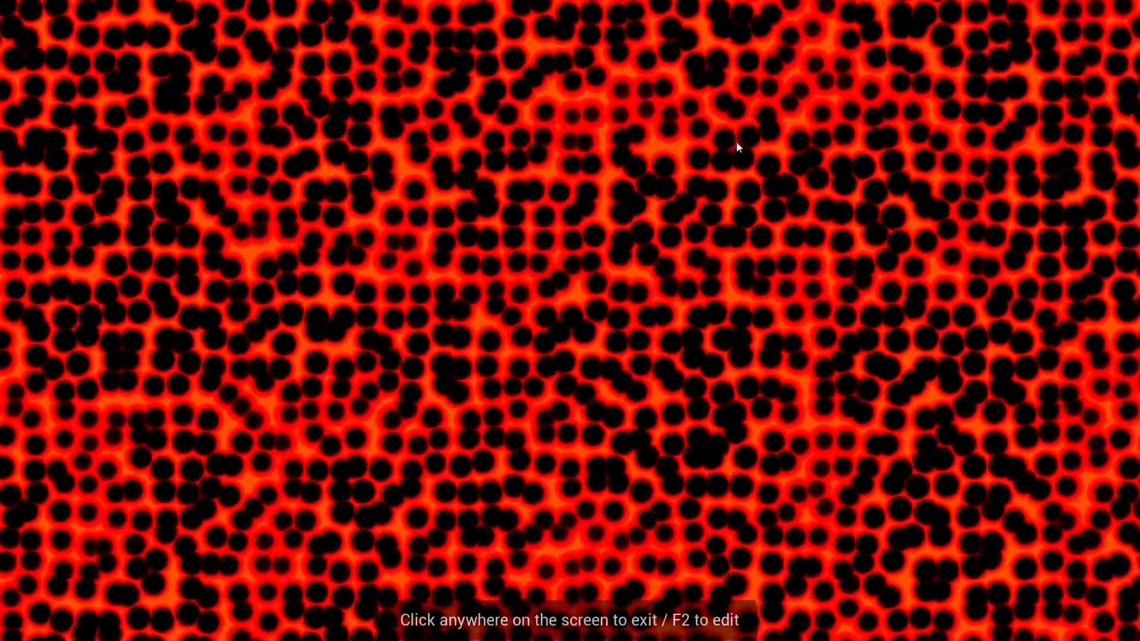
key(F2)
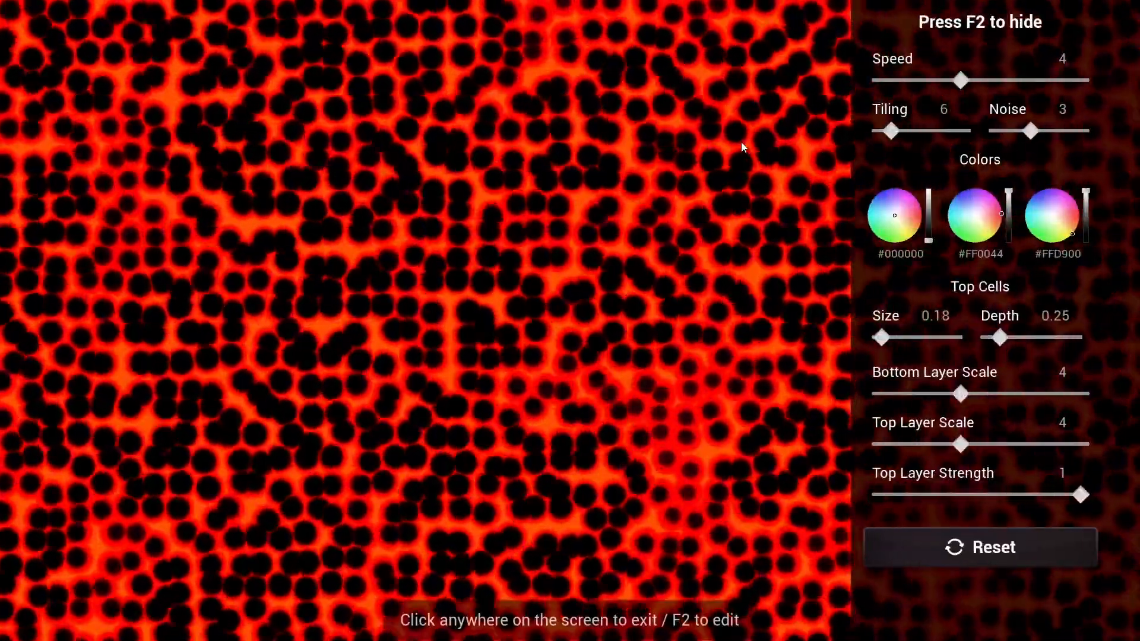
drag(1049, 130, 1030, 130)
drag(890, 130, 909, 130)
Step: Switch back to OBS and add a new Game Capture source named Game Capture 4 to the scene
key(alt+Tab)
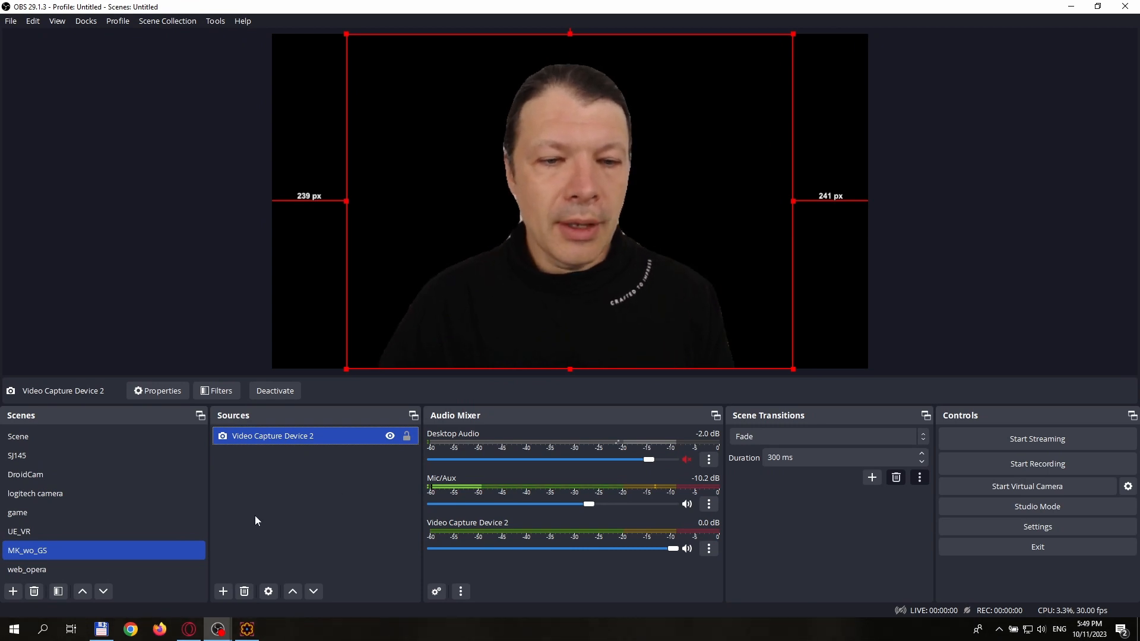
click(224, 591)
mouse_move(243, 590)
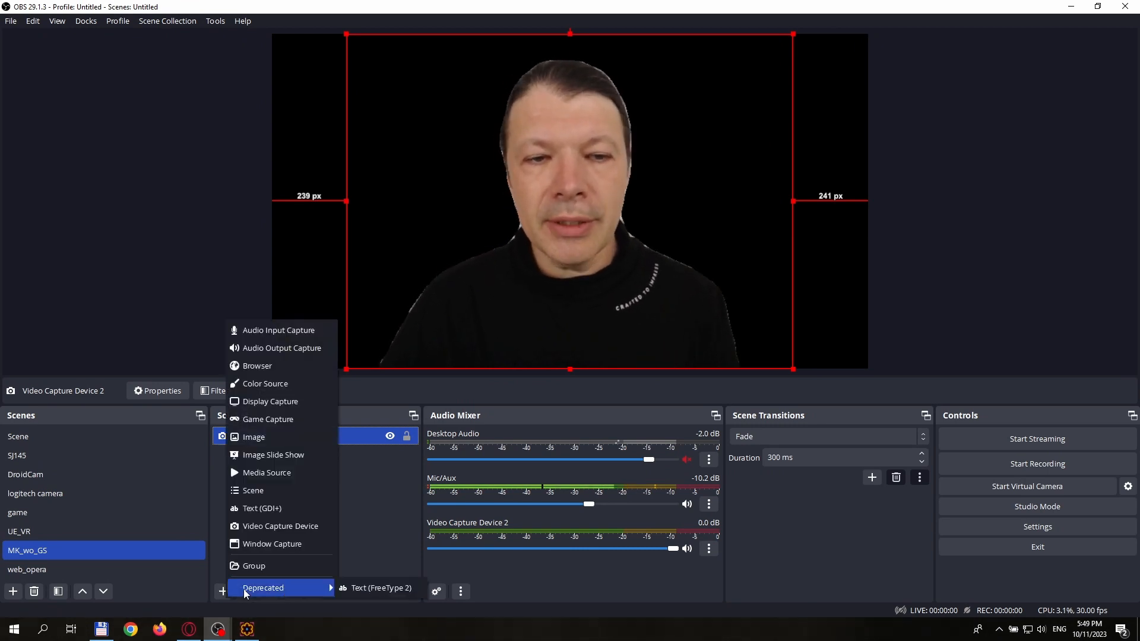
click(269, 420)
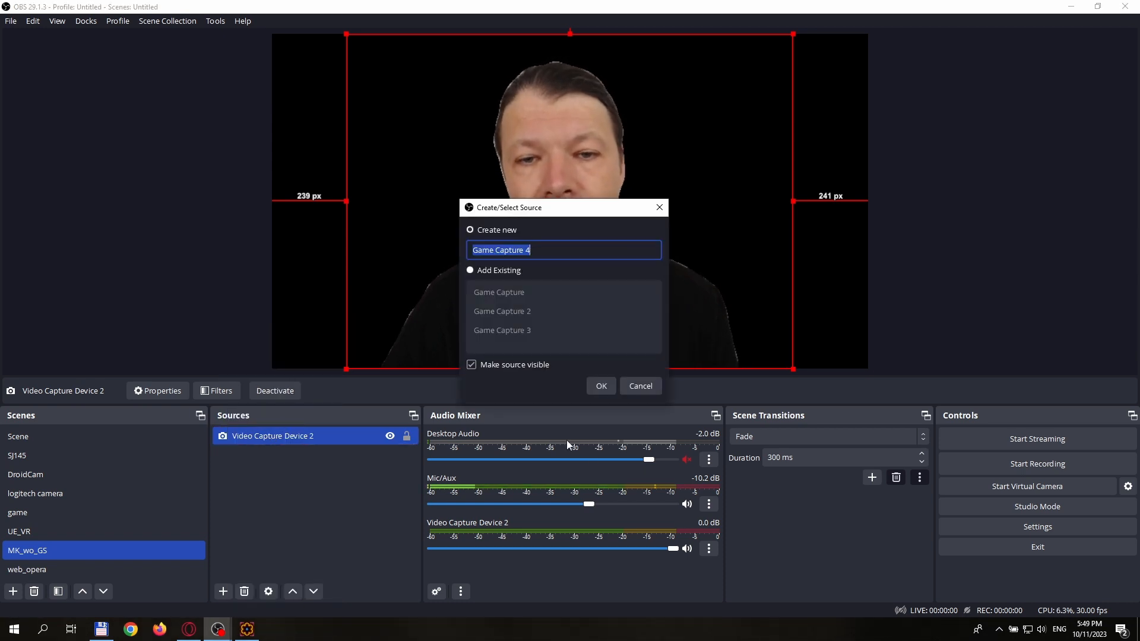
click(600, 386)
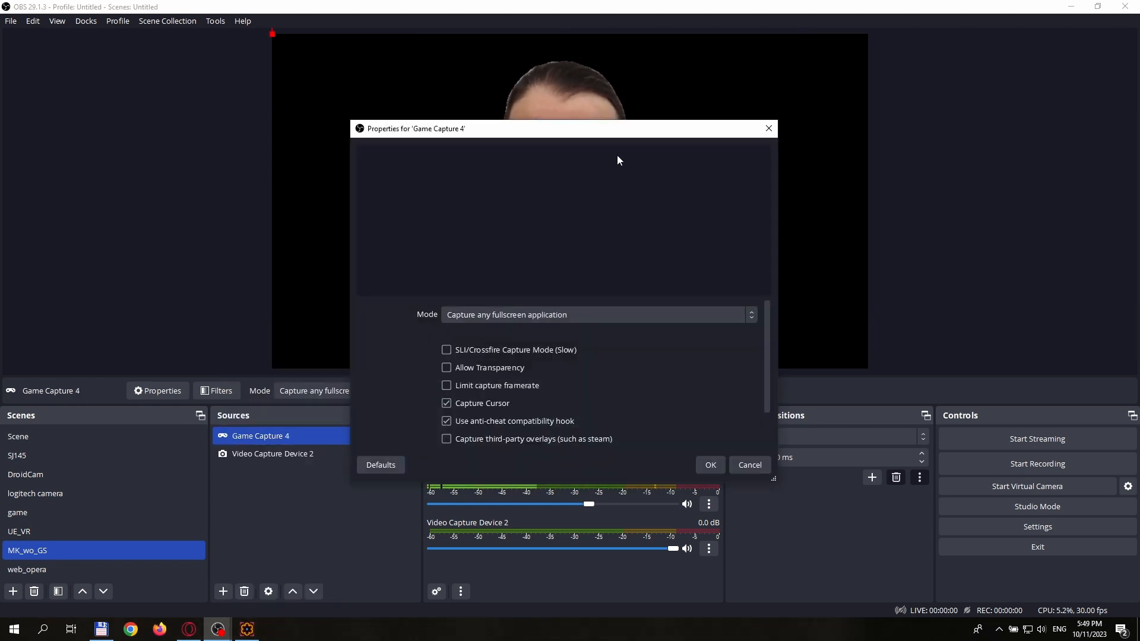
Step: Set Game Capture 4 to capture the specific Magic Kaleidoscope window and place the source beneath Video Capture Device 2
drag(623, 134, 902, 81)
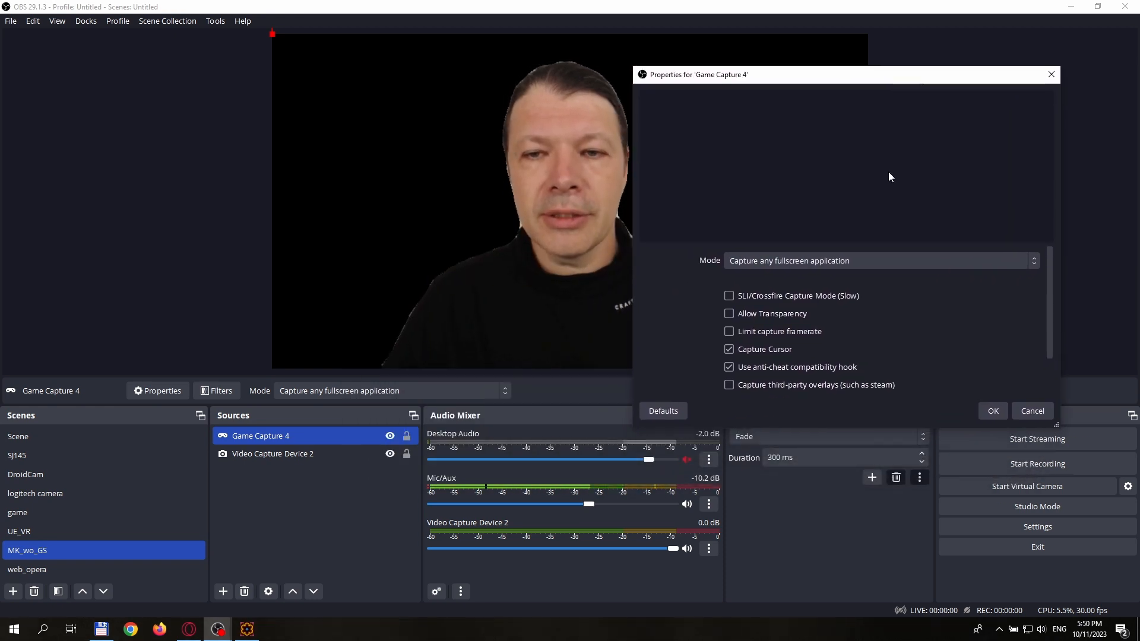
click(828, 260)
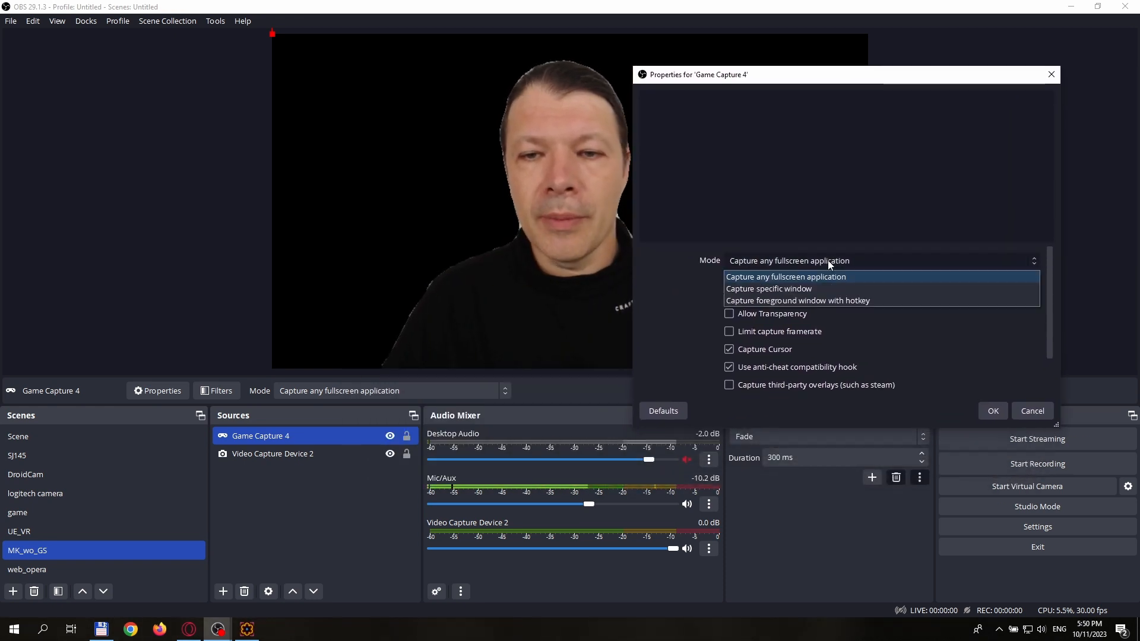
click(812, 290)
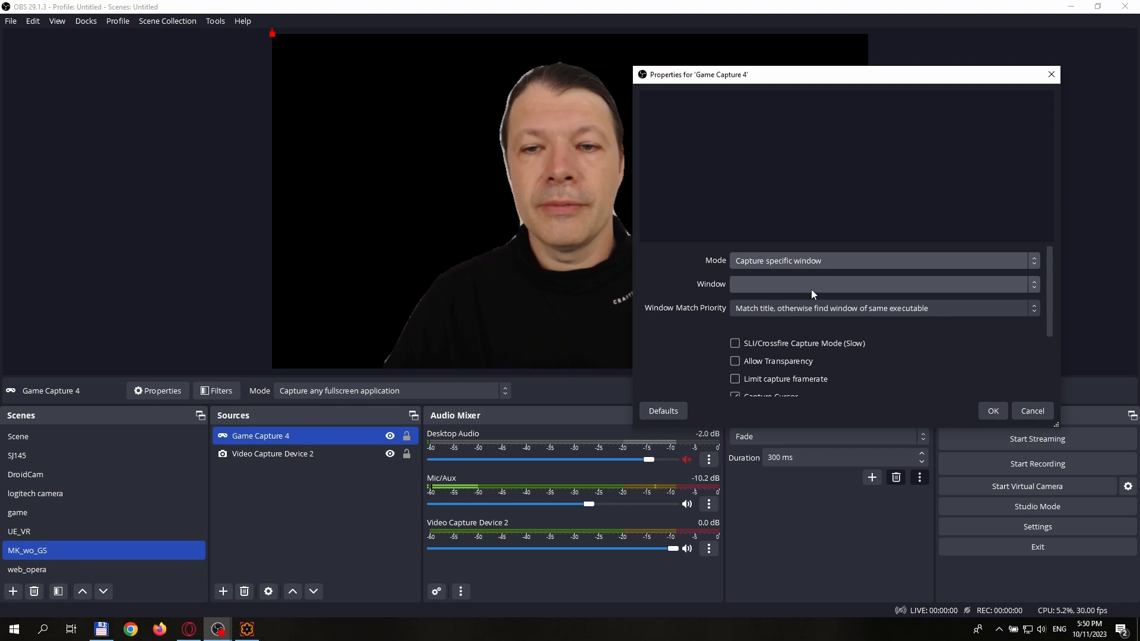
click(812, 288)
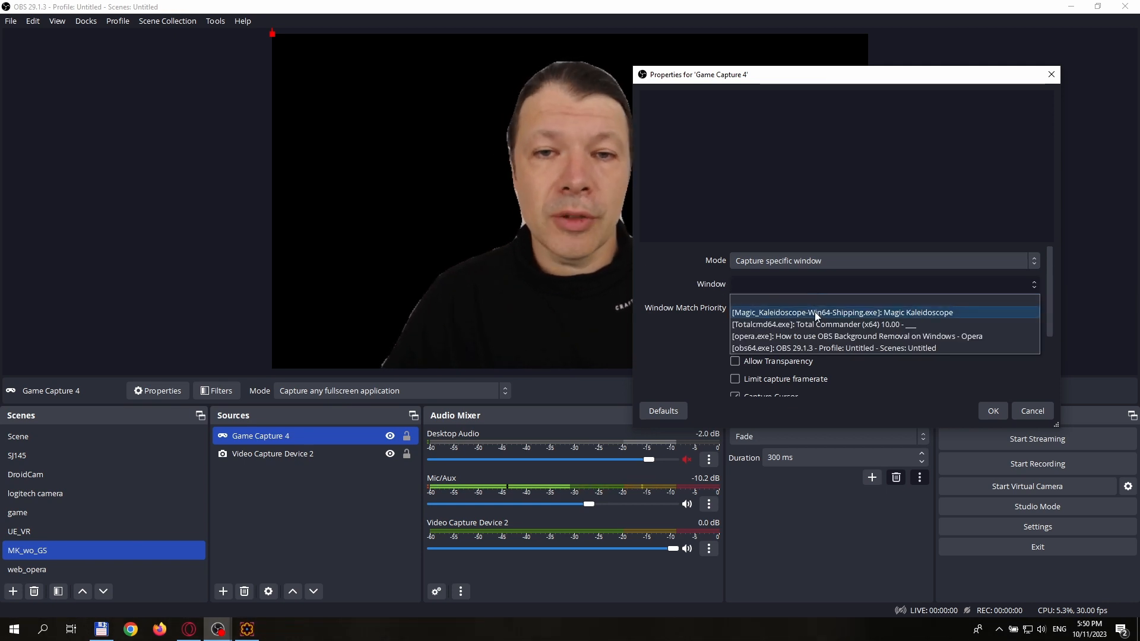
click(815, 312)
click(990, 411)
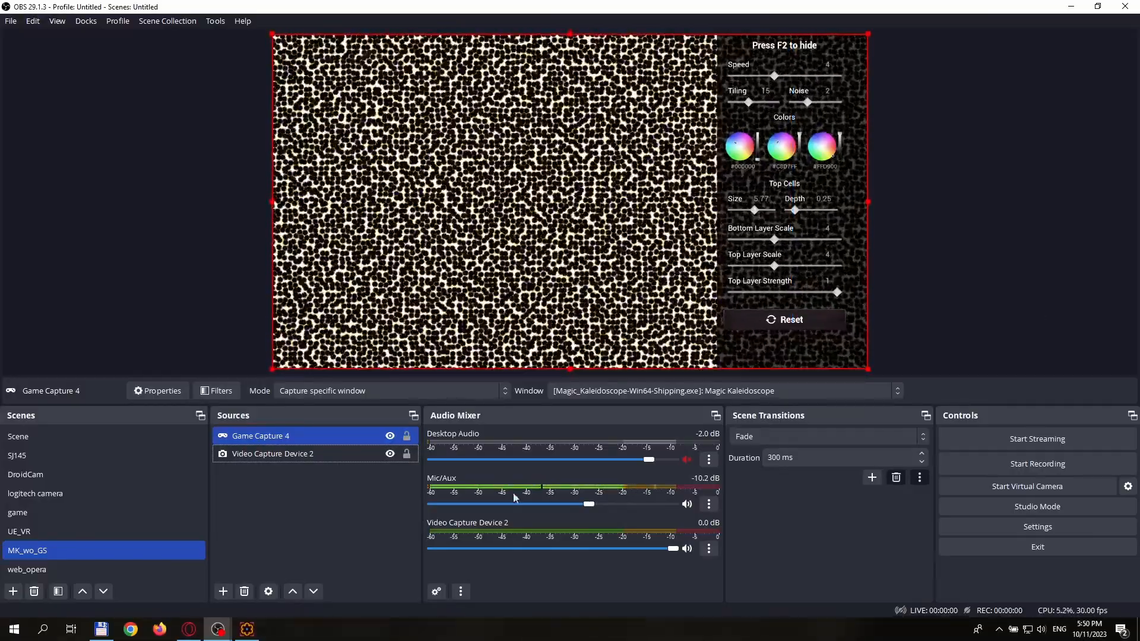
drag(314, 442, 310, 465)
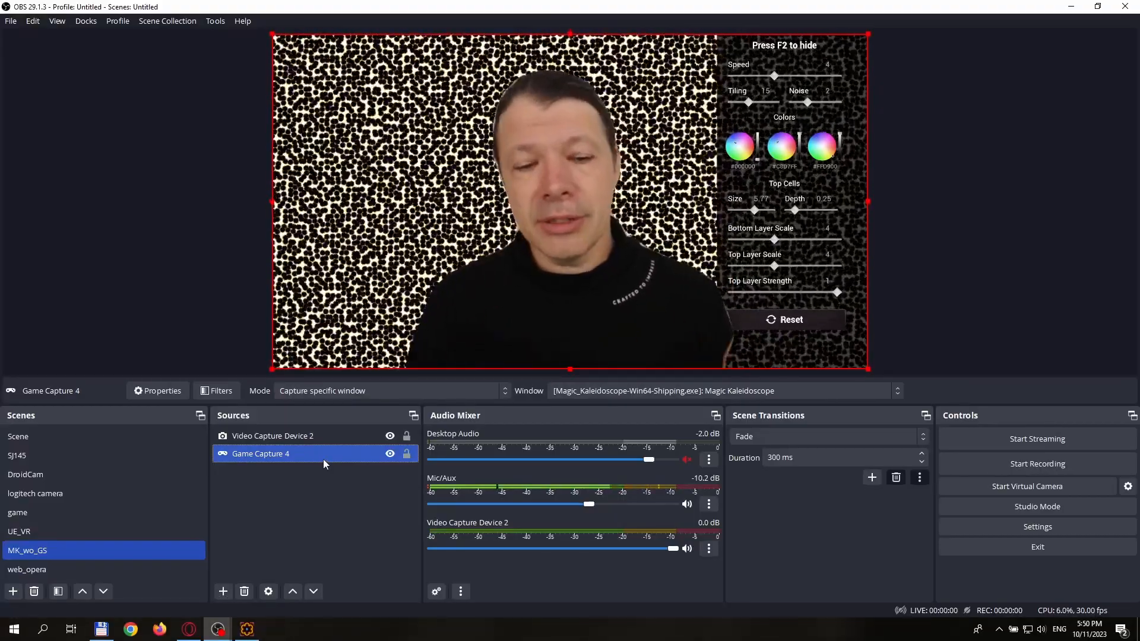
Step: Switch to Magic Kaleidoscope, set the Liquid Voronoi Size to 3.33 and Tiling to 18, and load its saved red cell preset outside full screen
key(alt+Tab)
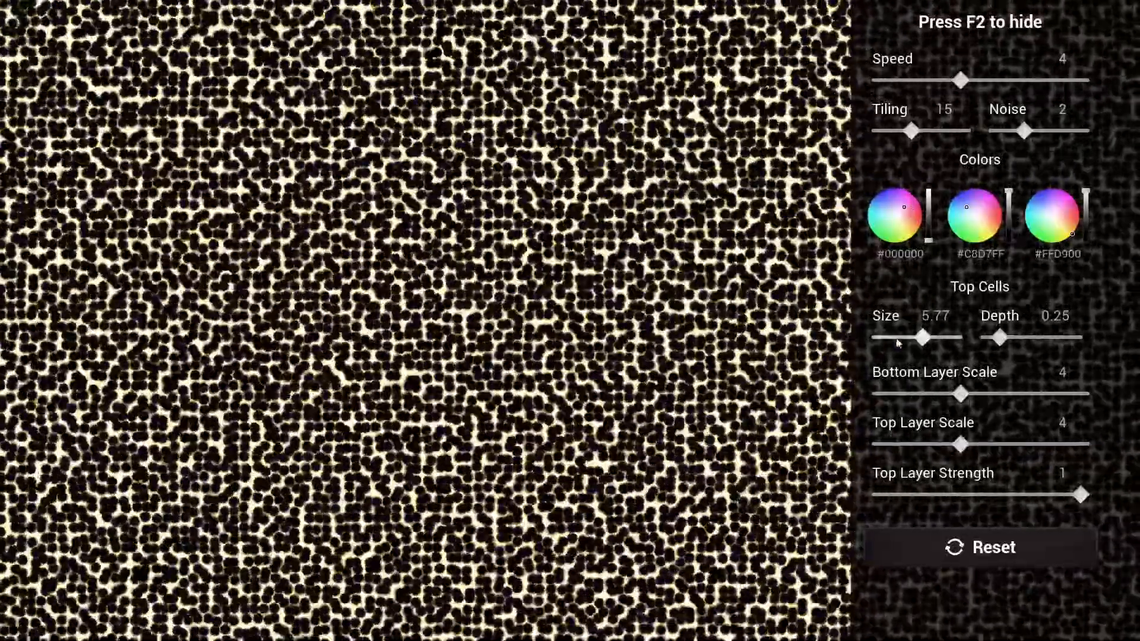
click(904, 338)
click(917, 131)
key(Escape)
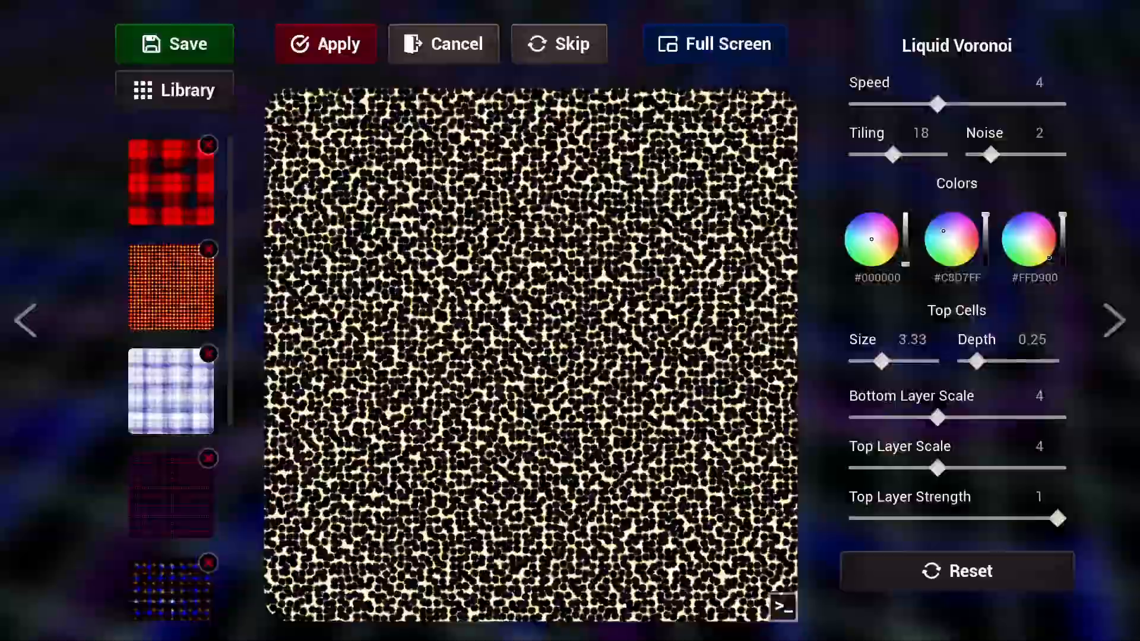
click(162, 298)
click(164, 159)
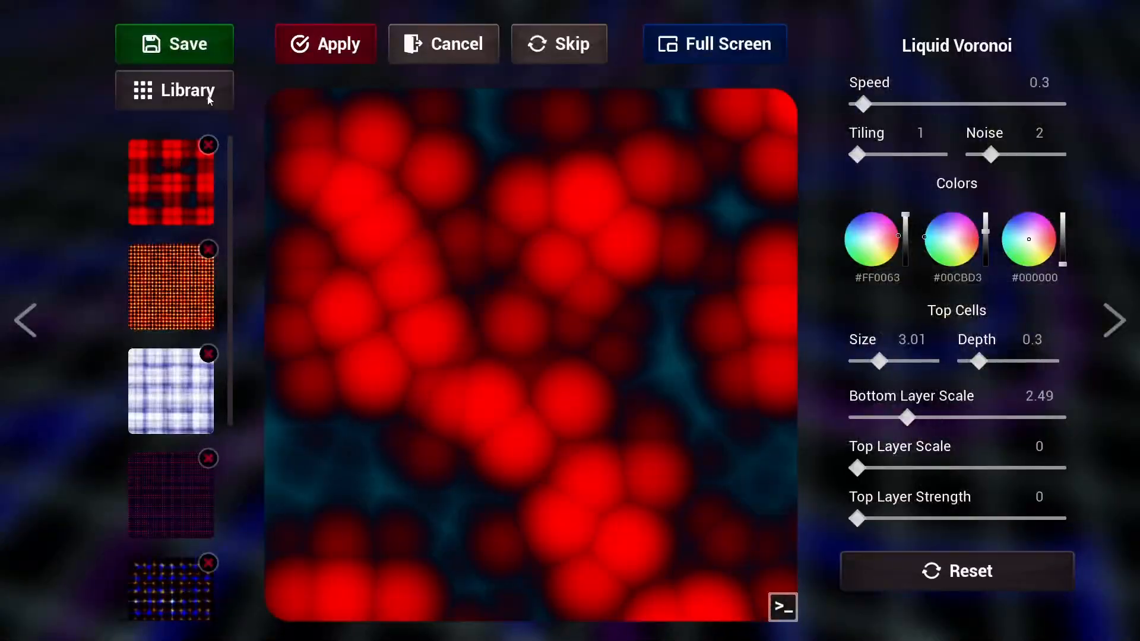
Step: Pick Fractal Carpet from the material library and show its saved teal, green and red preset in full screen
click(209, 98)
click(520, 198)
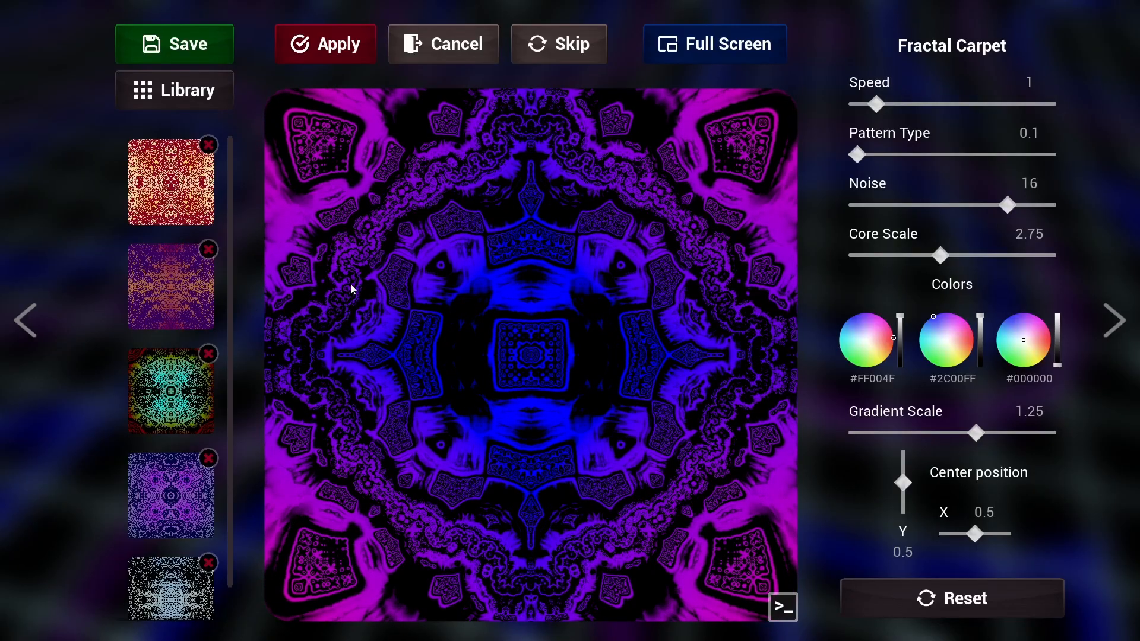
click(171, 390)
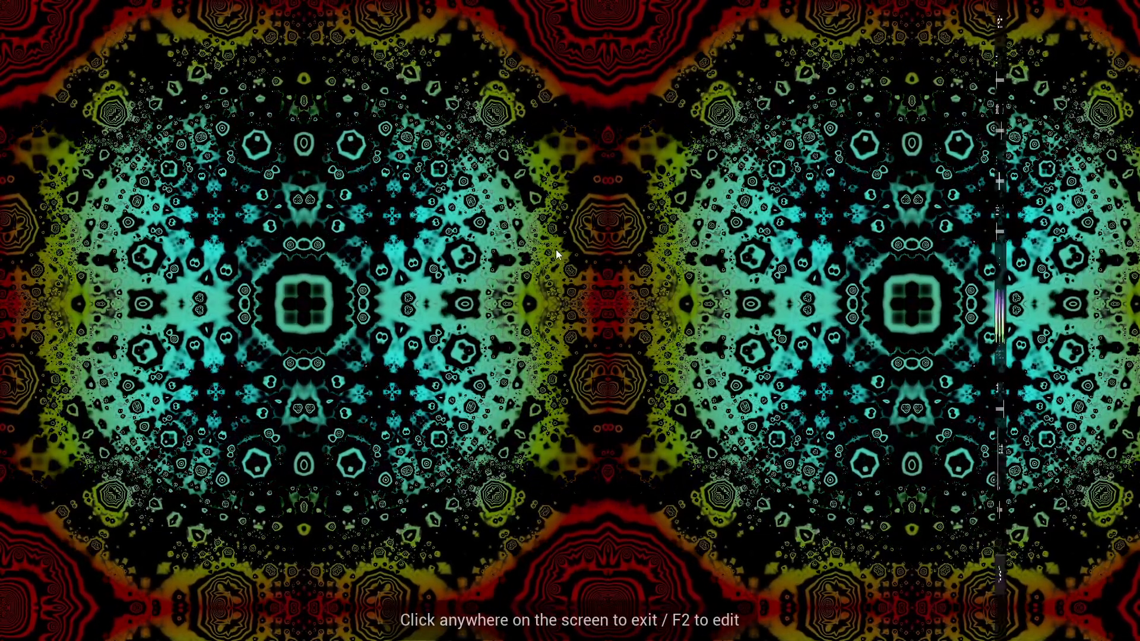
Step: Show the full-screen editing controls, set the second color to #828893 and Core Scale to 2.91, and reduce the Noise
key(F2)
click(975, 312)
drag(960, 233, 982, 231)
click(944, 182)
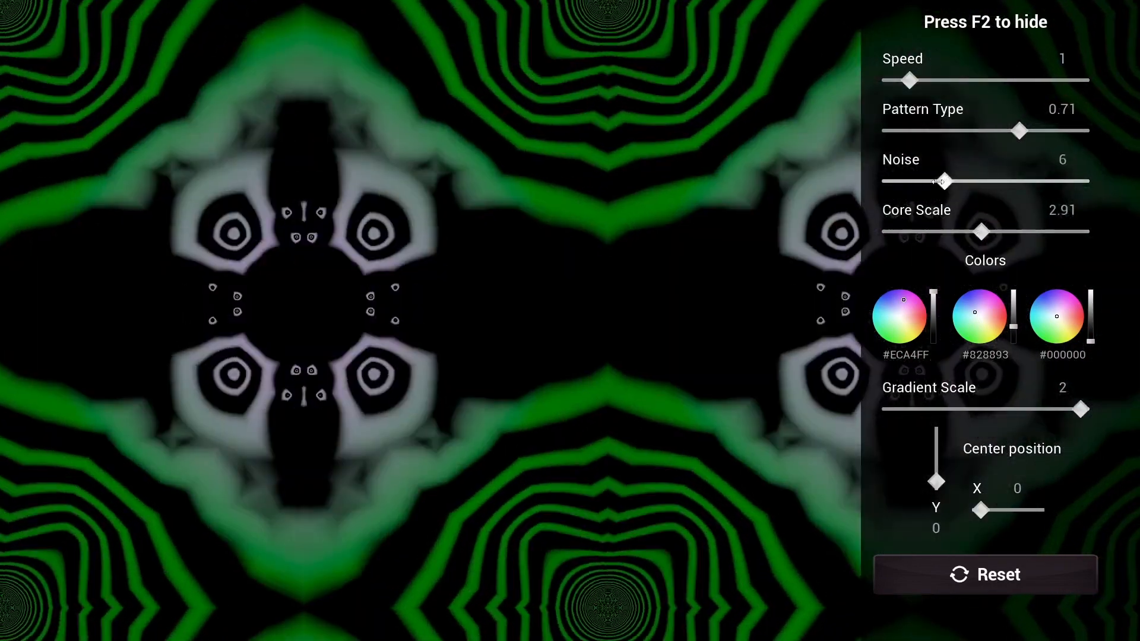
drag(944, 181, 921, 182)
Step: Leave full screen, load the saved purple Fractal Carpet preset and display it in full screen
click(651, 241)
click(181, 508)
click(742, 47)
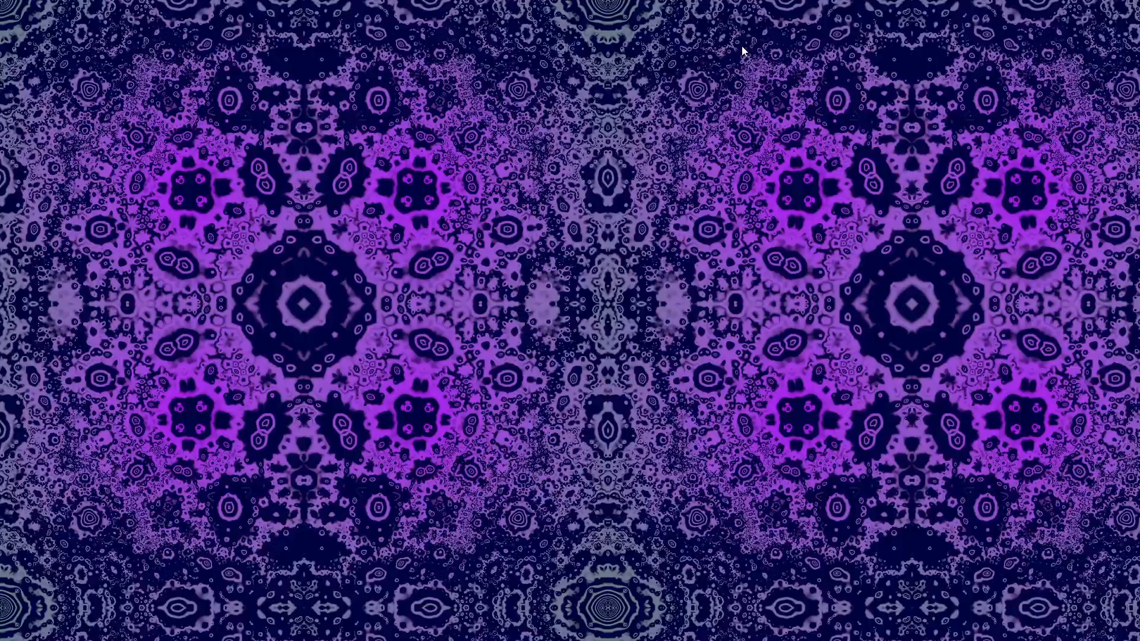
Step: Switch to OBS to start the virtual camera, and open the Audio & Video settings in Skype
key(alt+Tab)
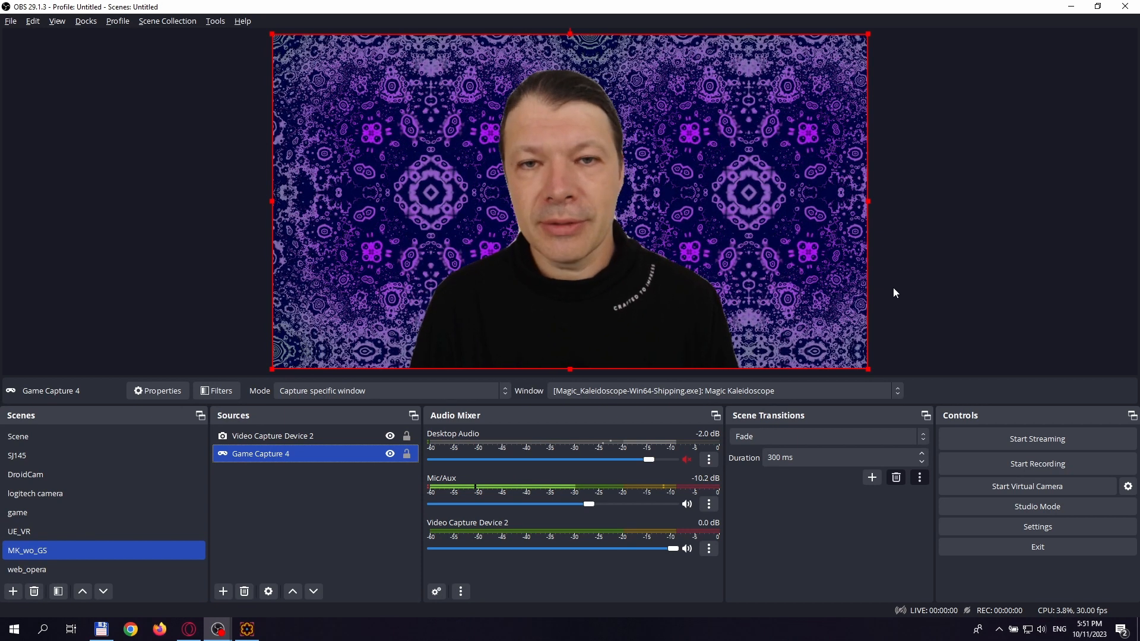
click(1018, 490)
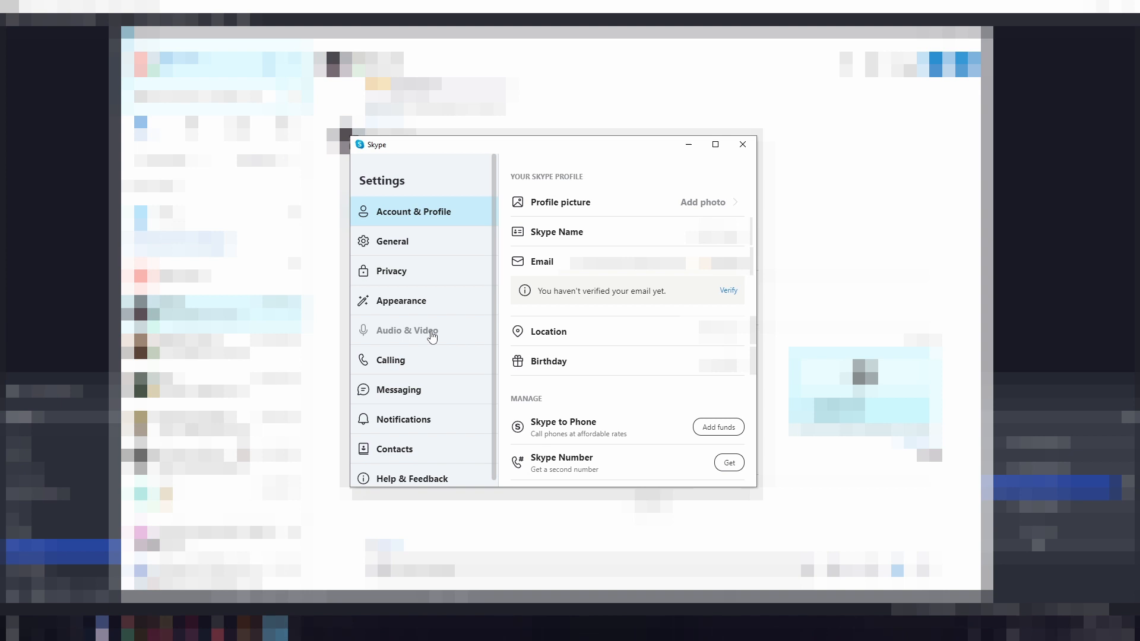
click(412, 332)
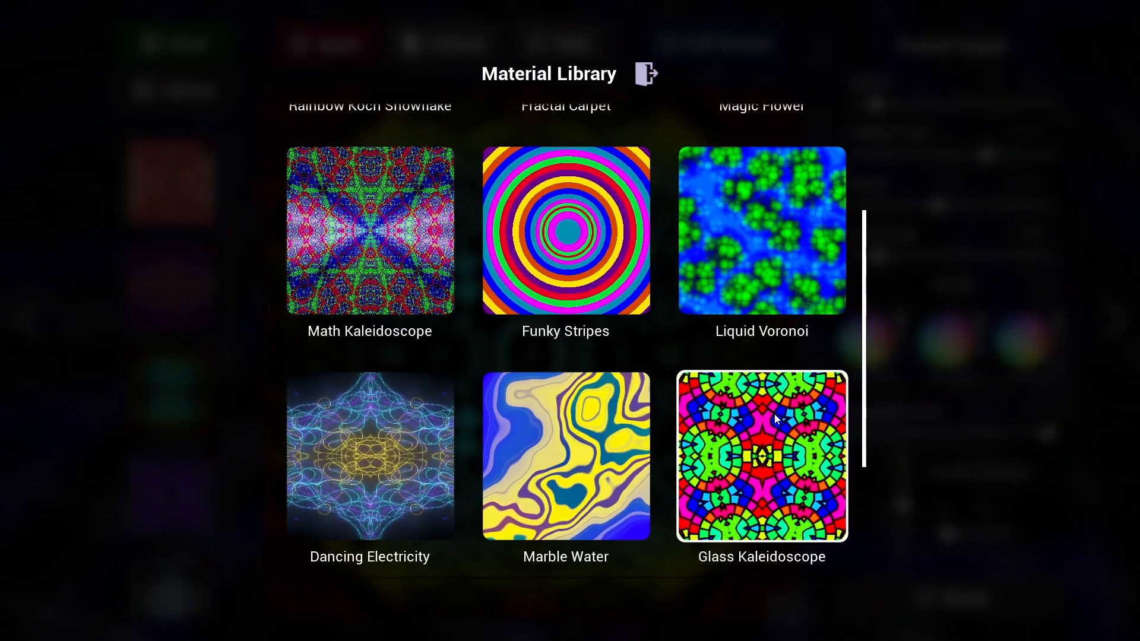
Step: Switch to Magic Kaleidoscope, pick Glass Kaleidoscope from the material library and increase its Scale and Kaleidoscope Sectors
key(alt+Tab)
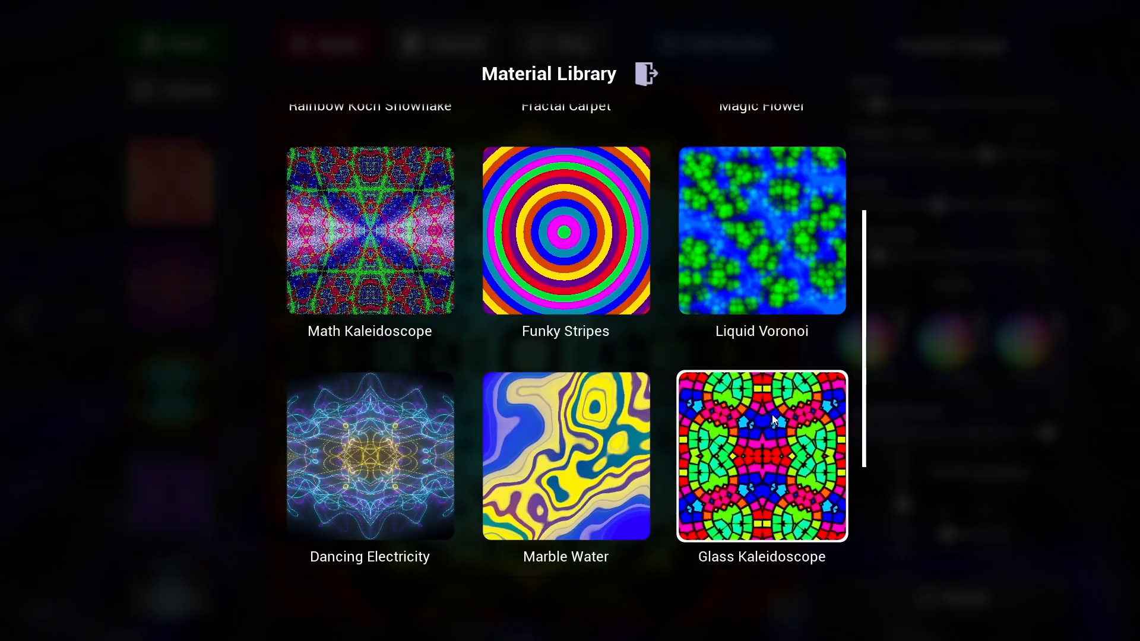
click(772, 415)
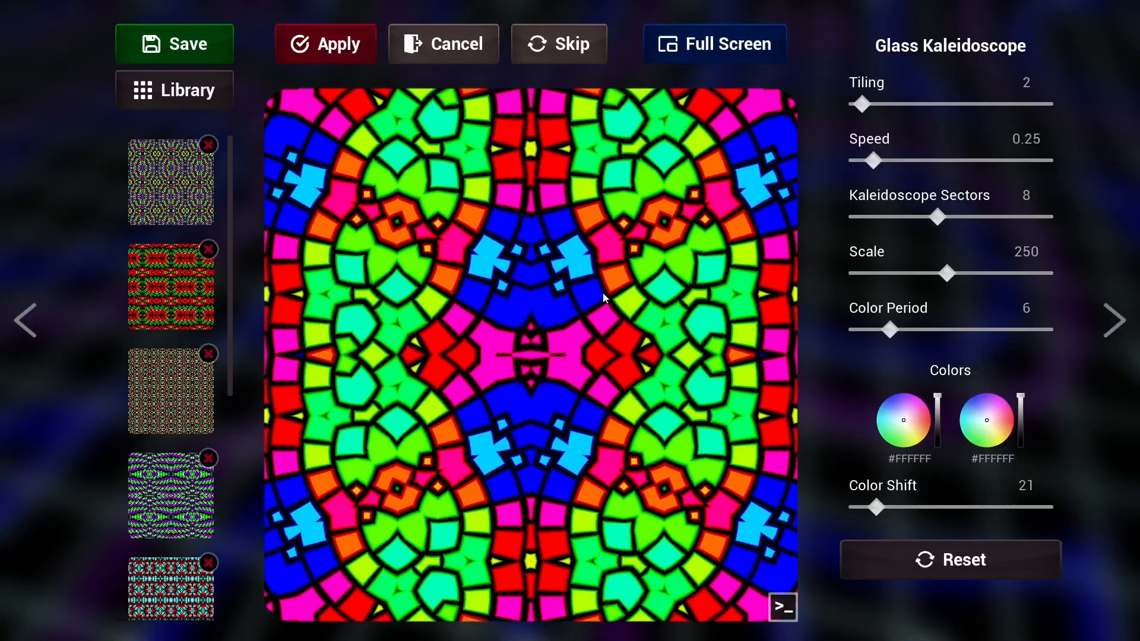
drag(946, 273, 974, 273)
drag(937, 217, 991, 217)
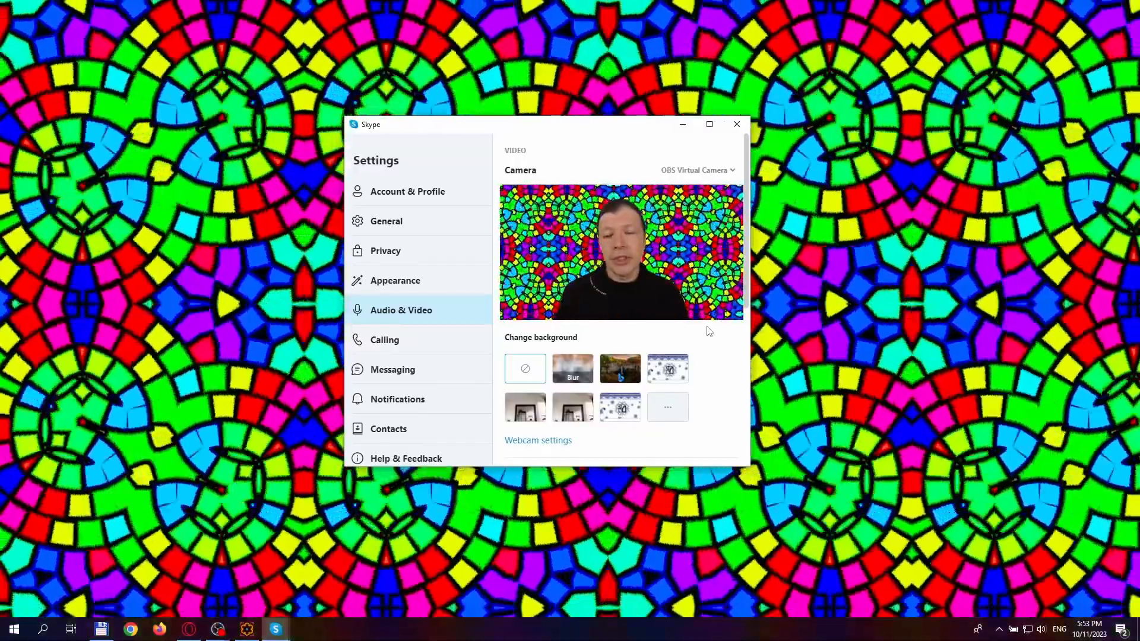